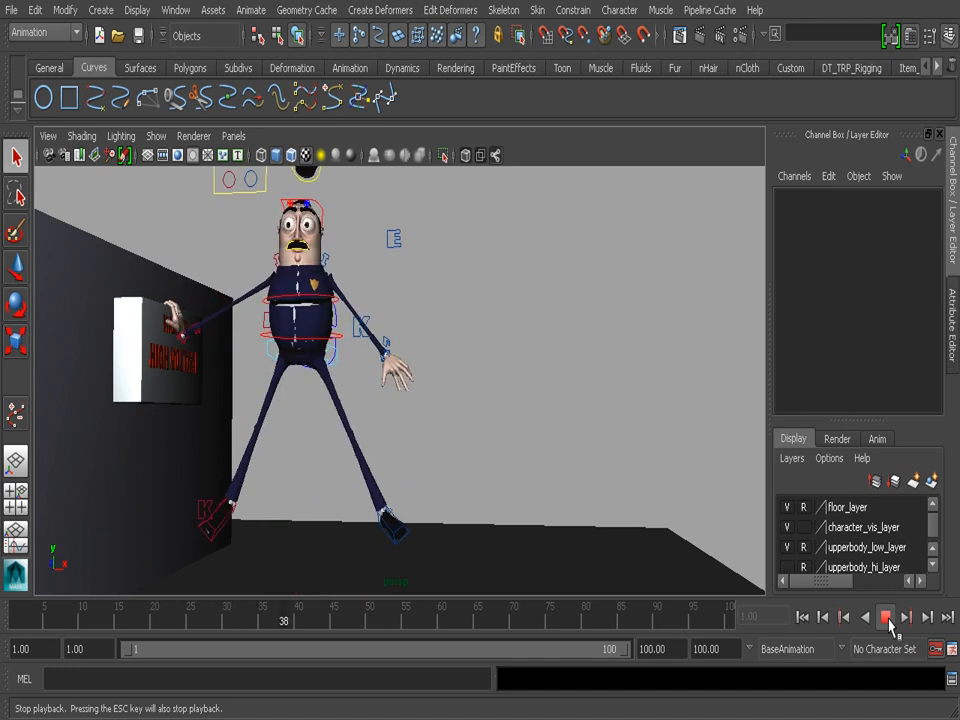
- Stop playback, reframe the view on the whole character and scrub to frame 37 to examine the leg poses
left_click(886, 617)
left_click_drag(490, 422, 450, 330, "alt")
left_click_drag(357, 378, 400, 386, "alt")
left_click_drag(46, 618, 264, 614)
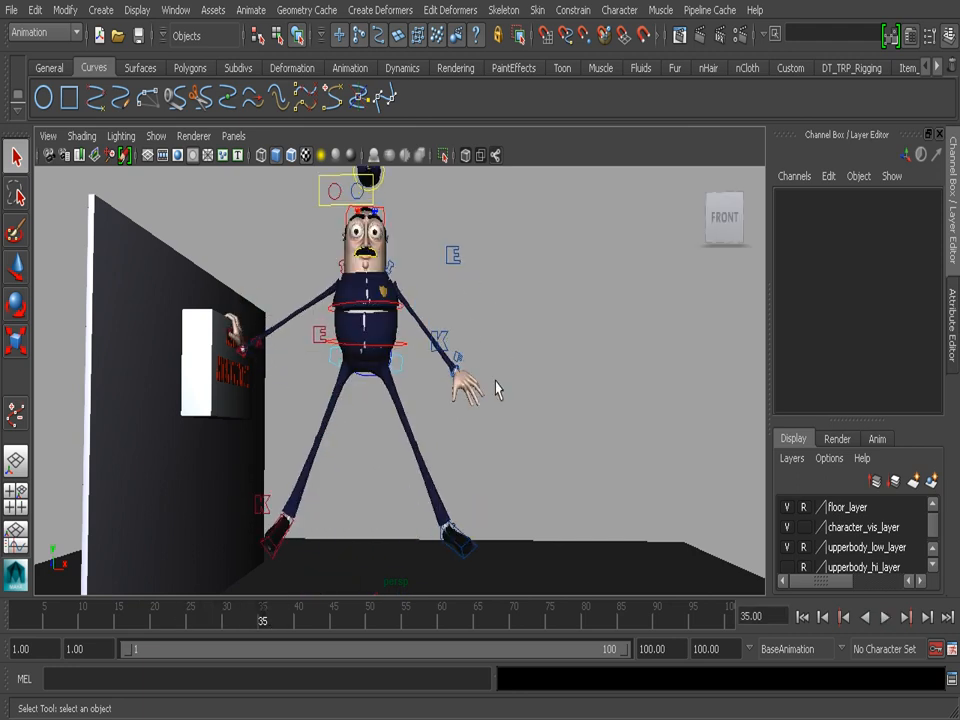
middle_click_drag(530, 392, 513, 372, "alt")
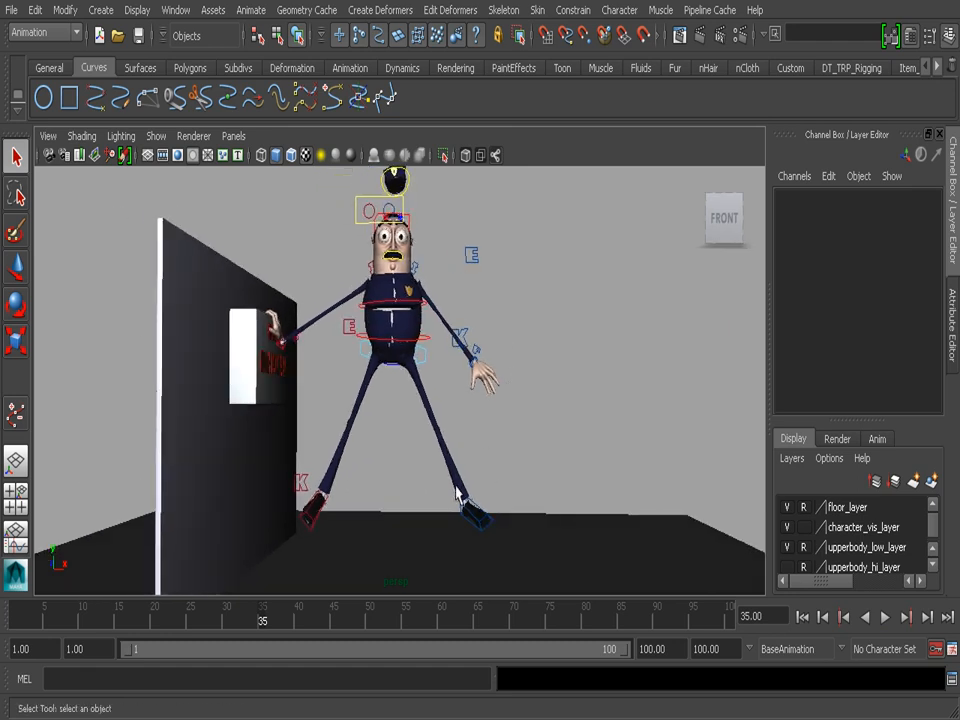
left_click_drag(240, 618, 278, 618)
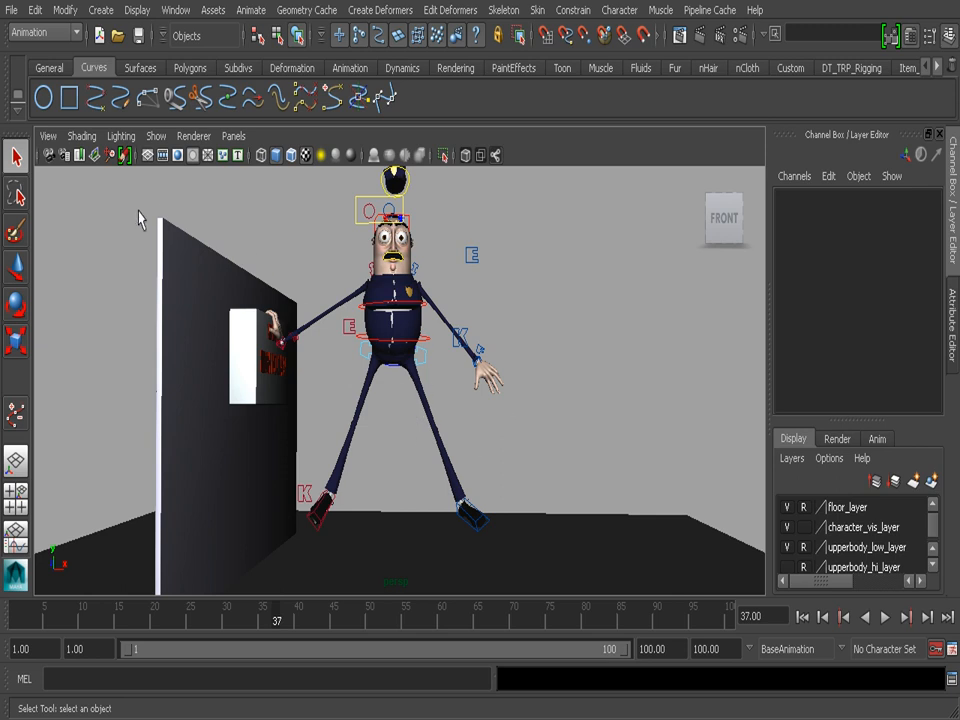
- Open the Grease Pencil tools and go to frame 32
left_click(124, 156)
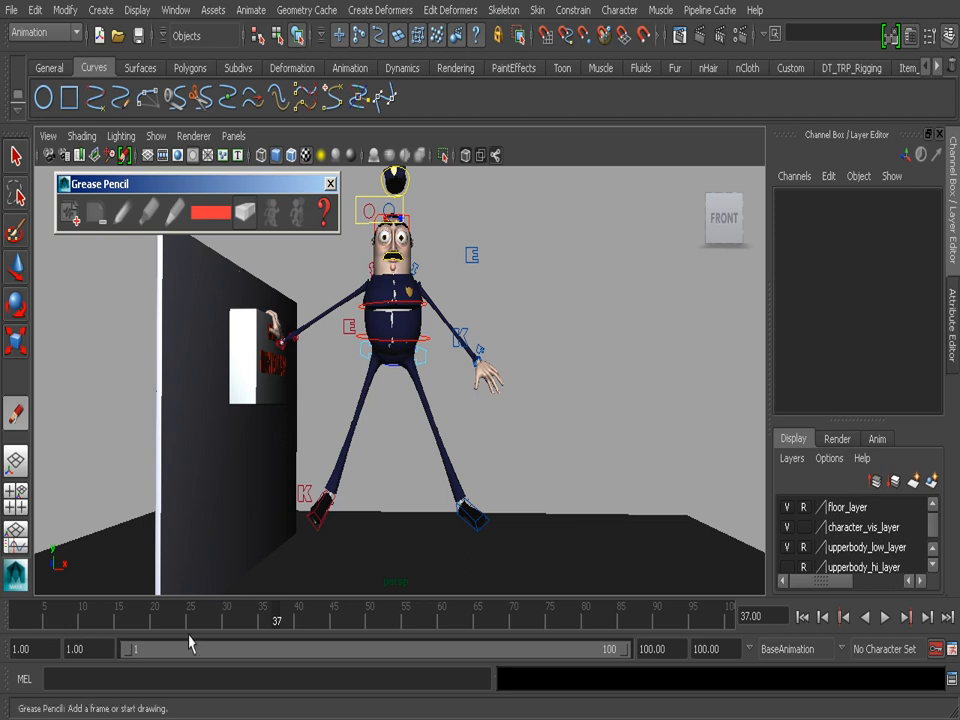
key("alt+v")
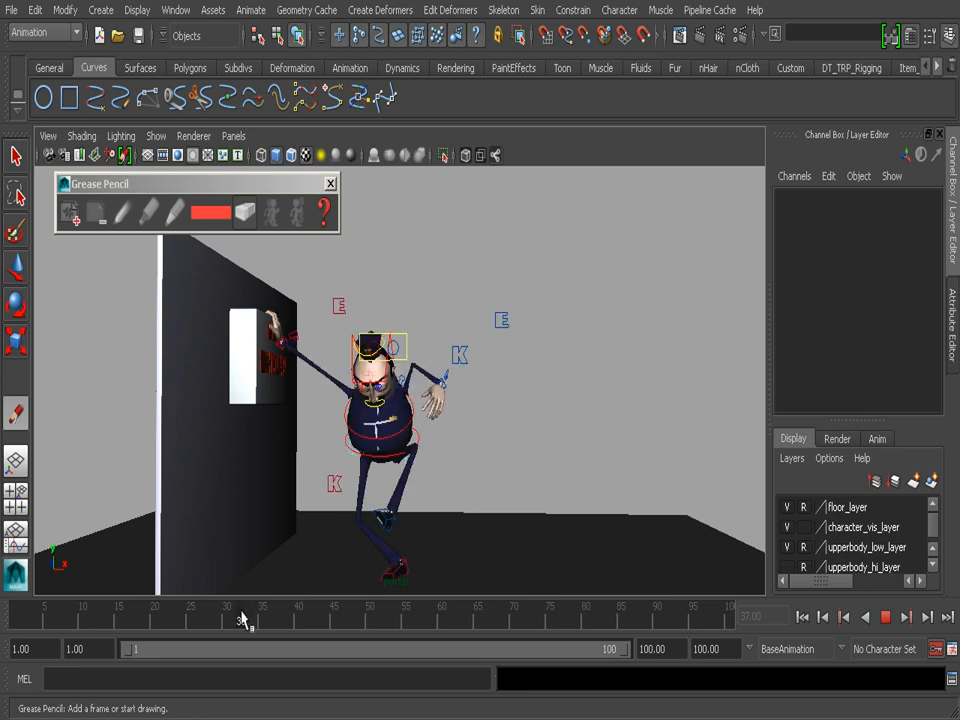
left_click(242, 620)
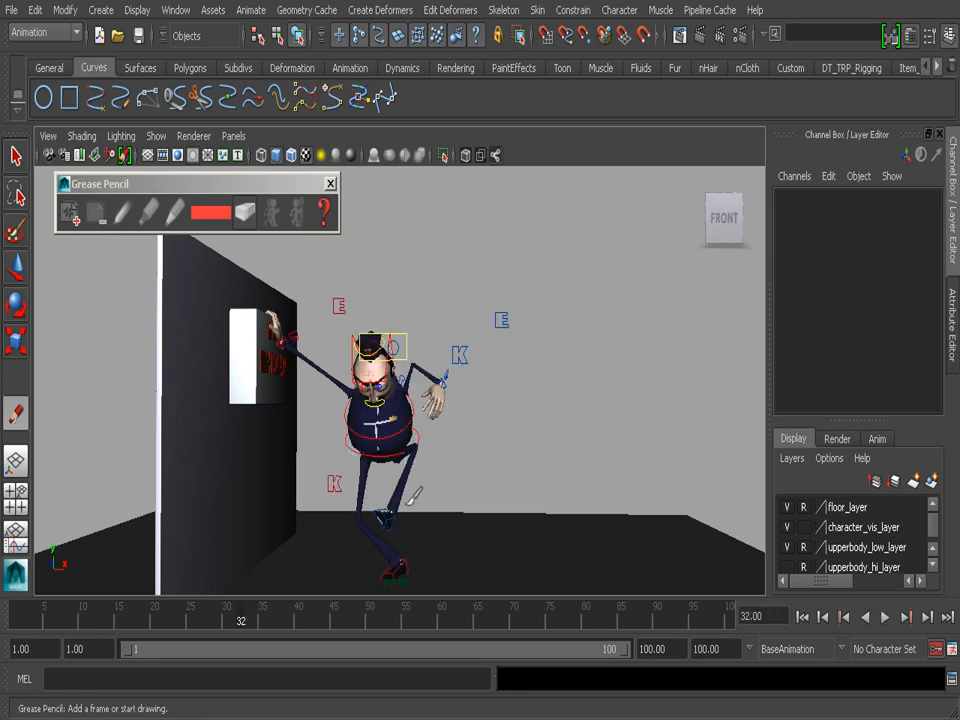
key("alt+v")
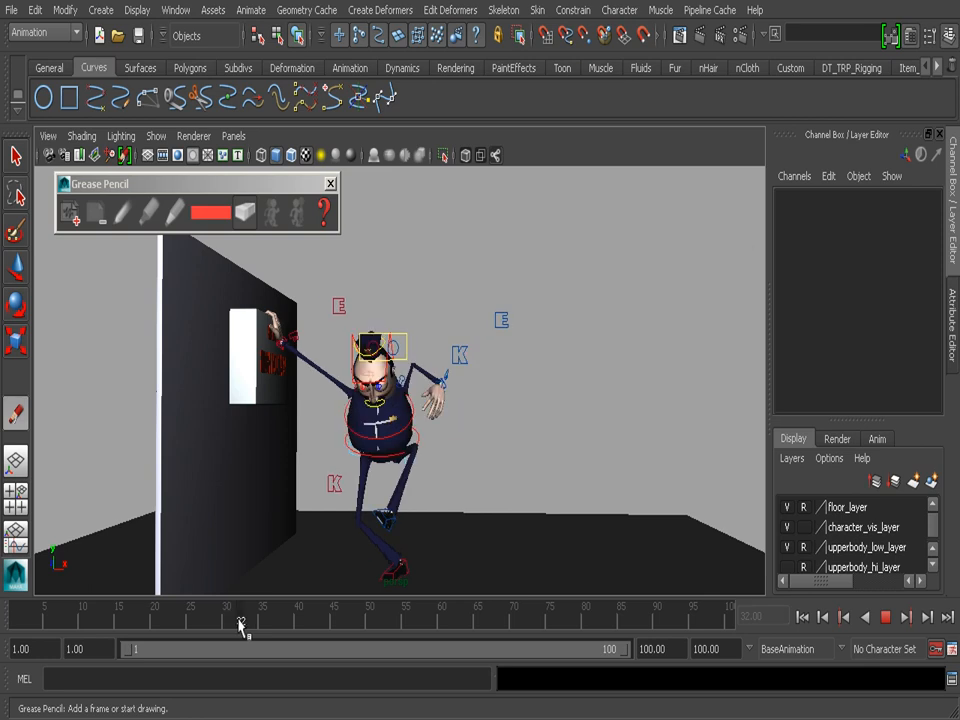
left_click(240, 620)
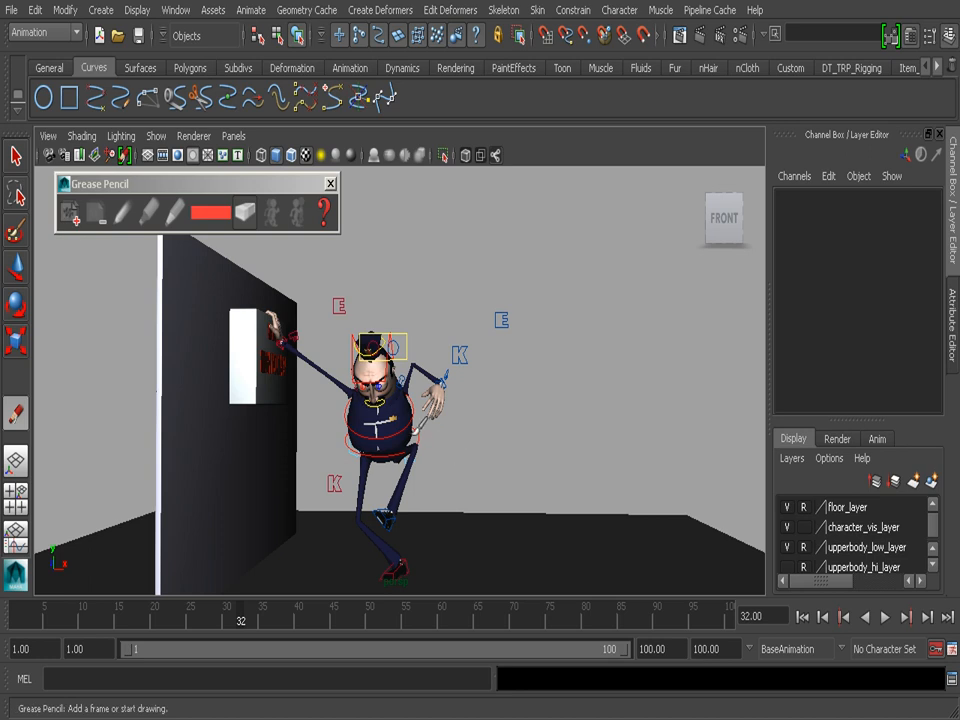
- Add a Grease Pencil frame at frame 32 and draw a bent-leg stroke beside the character's knee with the red Marker
left_click(70, 214)
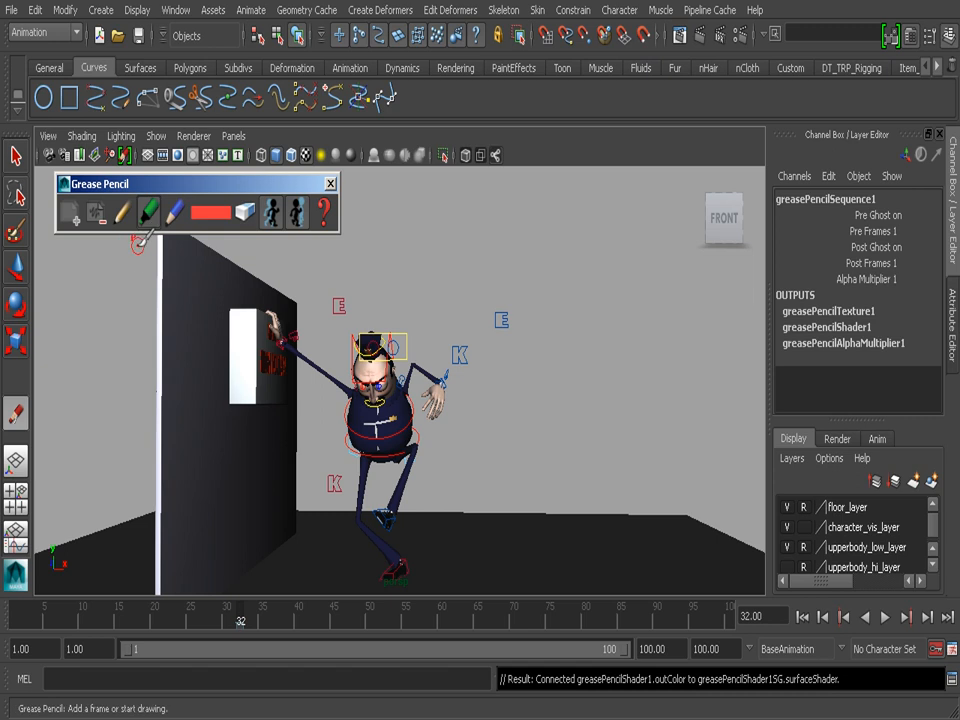
left_click(211, 211)
mouse_move(357, 215)
left_mouse_down()
mouse_move(306, 268)
mouse_move(291, 261)
mouse_move(306, 268)
mouse_move(293, 261)
mouse_move(295, 171)
mouse_move(360, 200)
mouse_move(366, 216)
left_mouse_up()
mouse_move(420, 428)
left_mouse_down()
mouse_move(458, 442)
mouse_move(425, 495)
left_mouse_up()
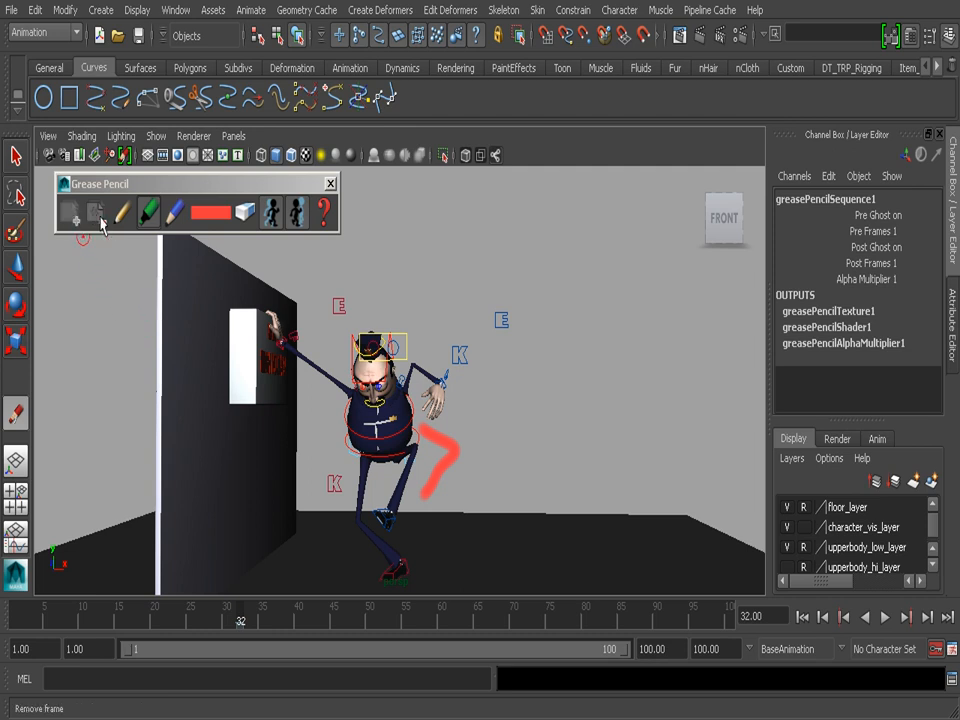
- Add a Grease Pencil frame at frame 33 and switch the pre-frame ghosting off and back on
left_click(245, 620)
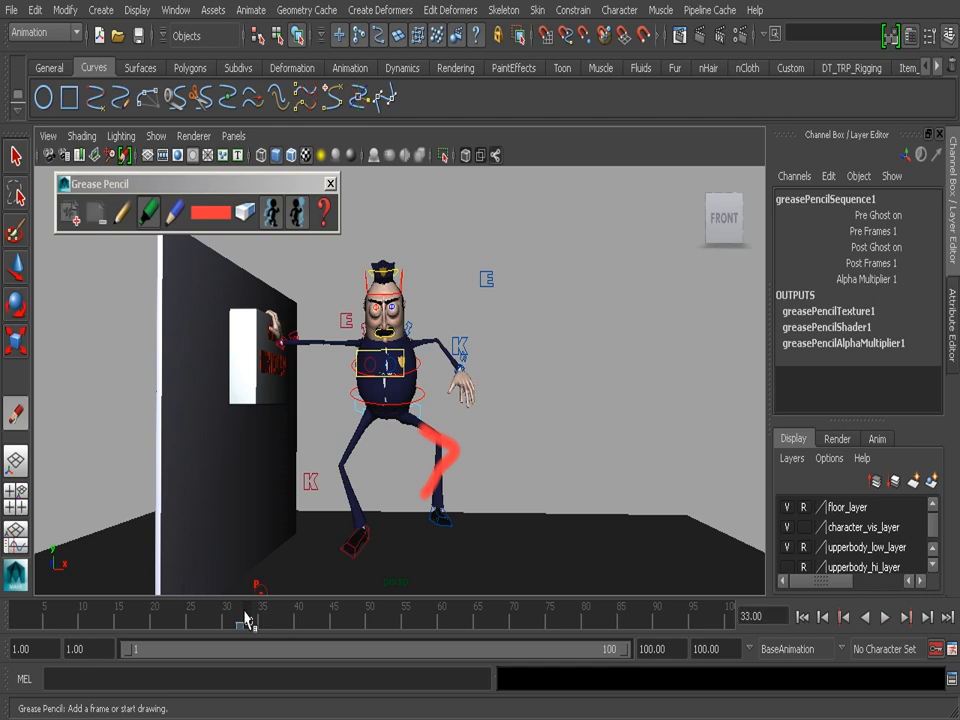
left_click(72, 218)
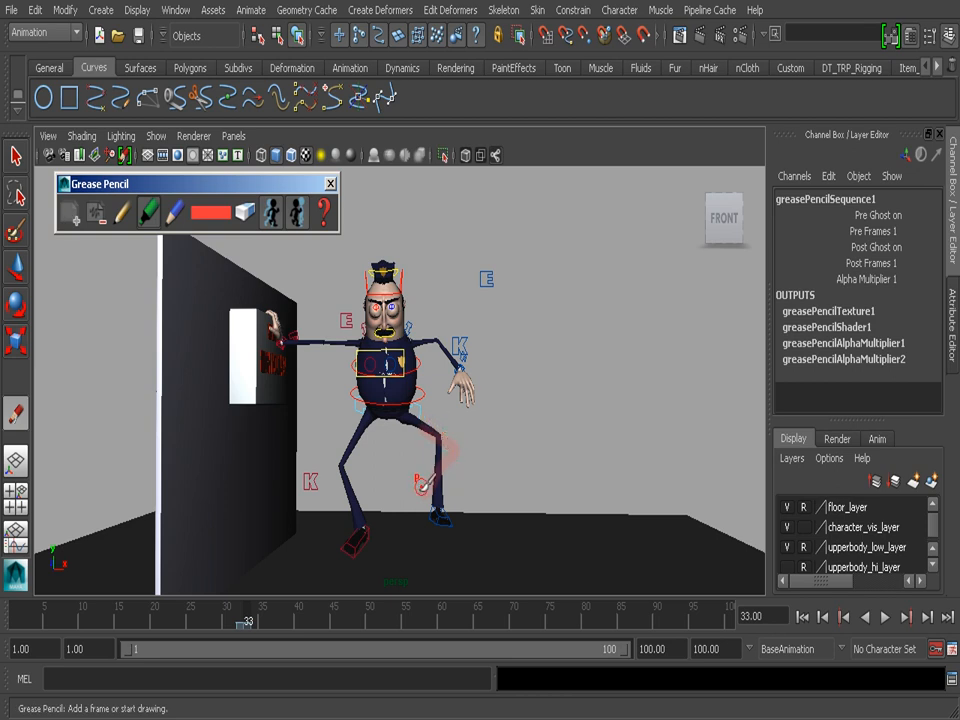
left_click(270, 228)
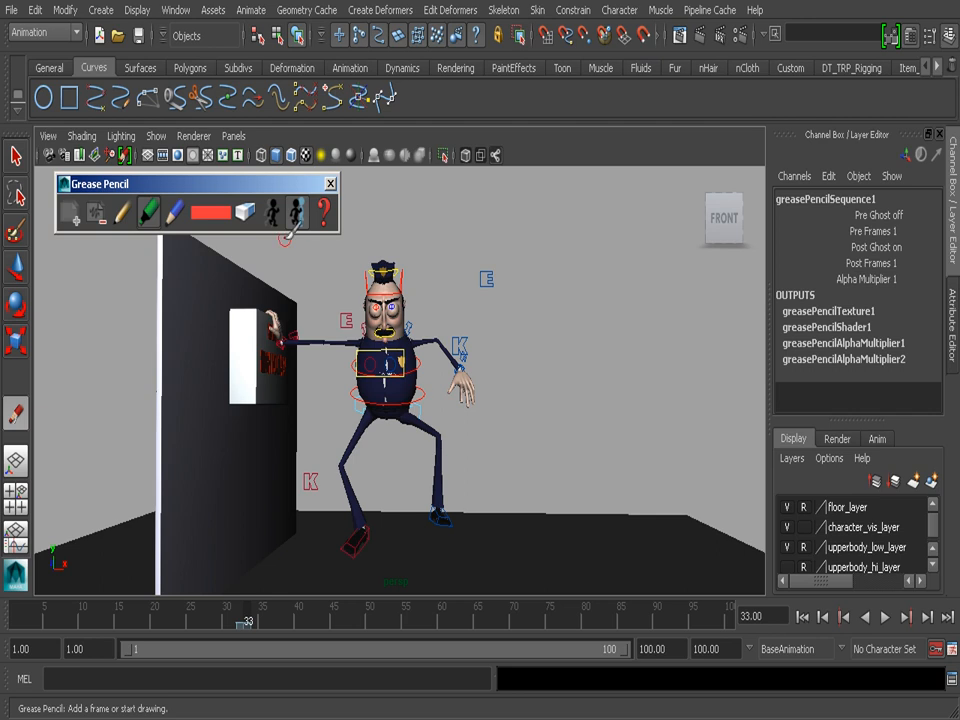
left_click(274, 214)
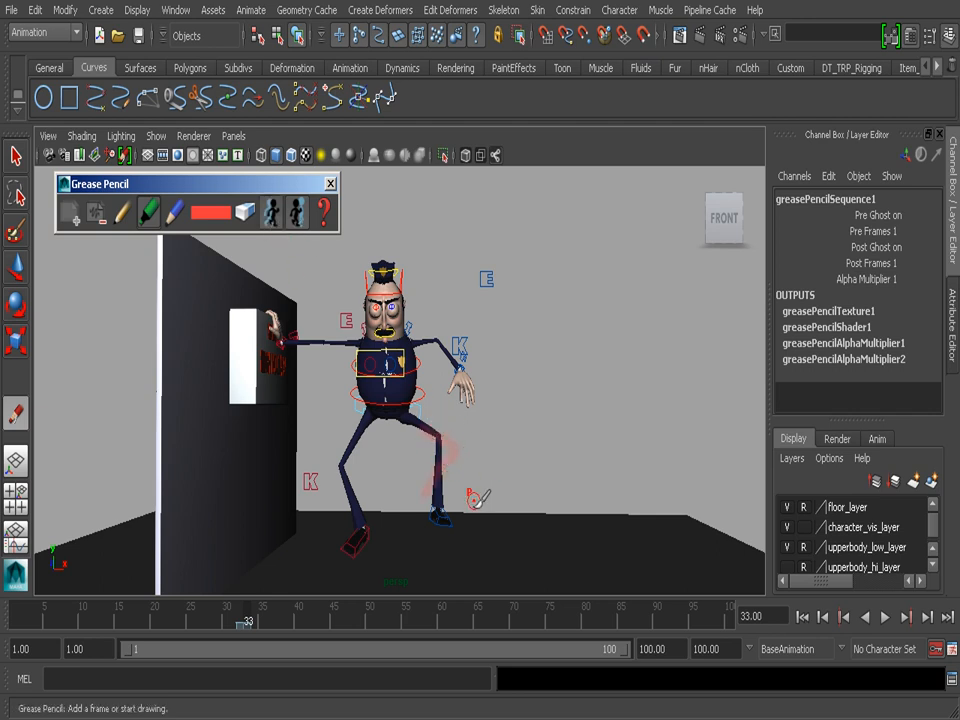
- Set the drawing colour to green and draw a bent-leg line with the Pencil over the ghosted stroke at frame 33
left_click(217, 215)
mouse_move(350, 182)
left_mouse_down()
mouse_move(266, 137)
mouse_move(66, 130)
left_mouse_up()
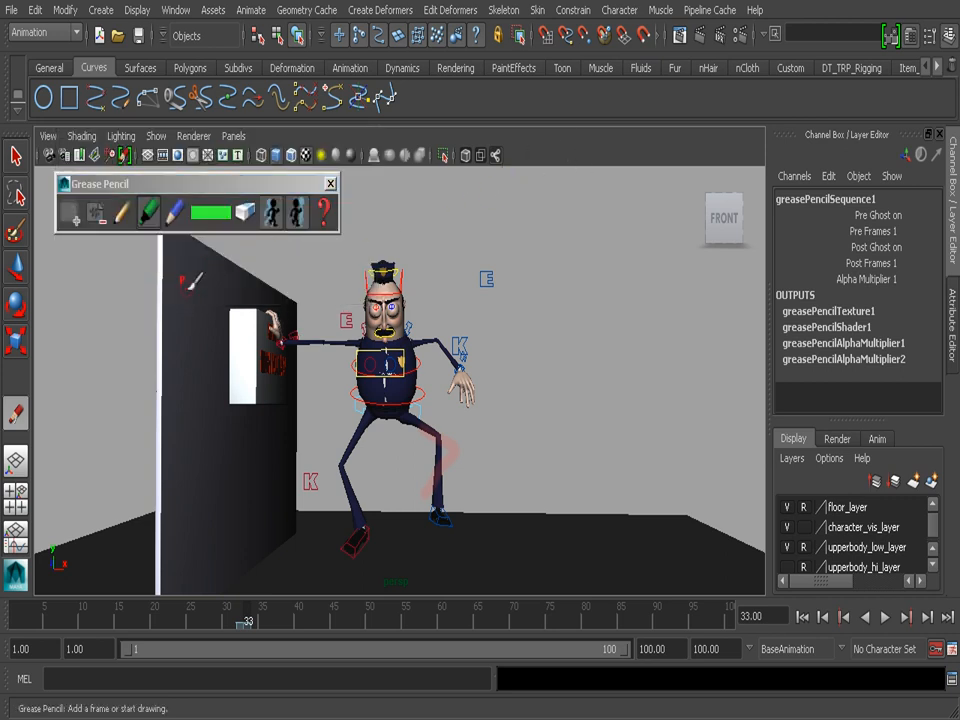
left_click(122, 211)
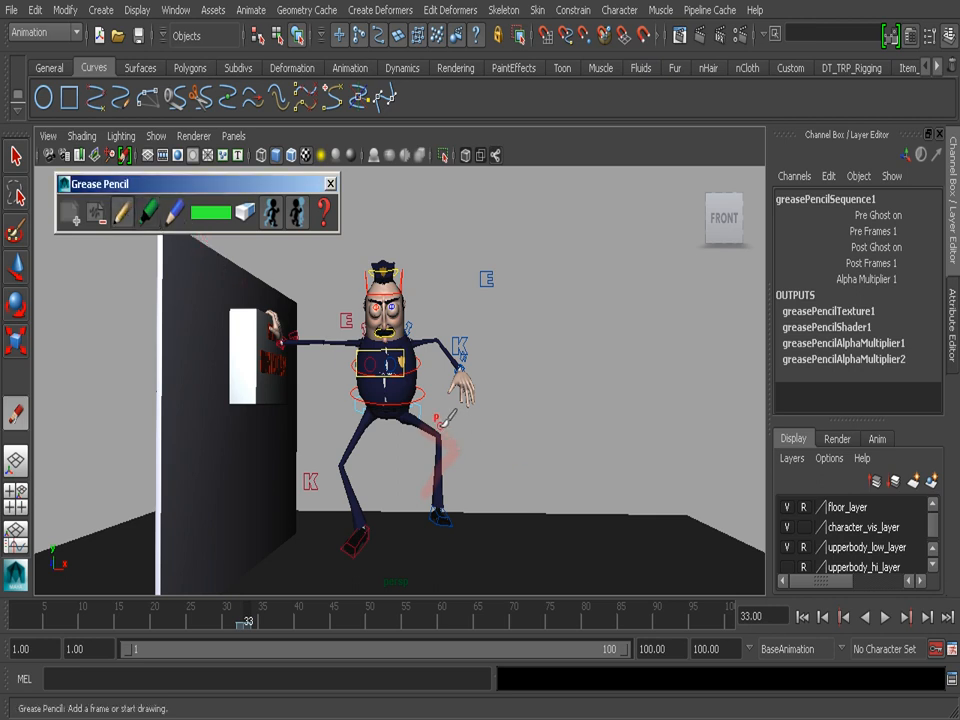
mouse_move(428, 412)
left_mouse_down()
mouse_move(463, 455)
mouse_move(413, 503)
left_mouse_up()
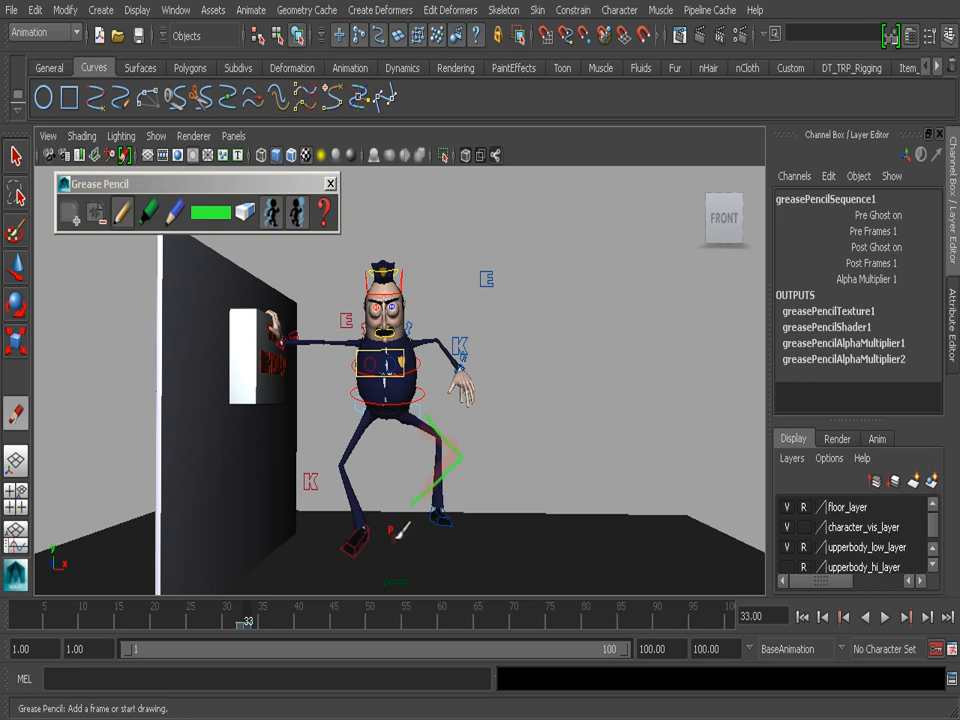
- Check the post-frame ghosting at frame 32 by switching it off and back on
left_click(240, 619)
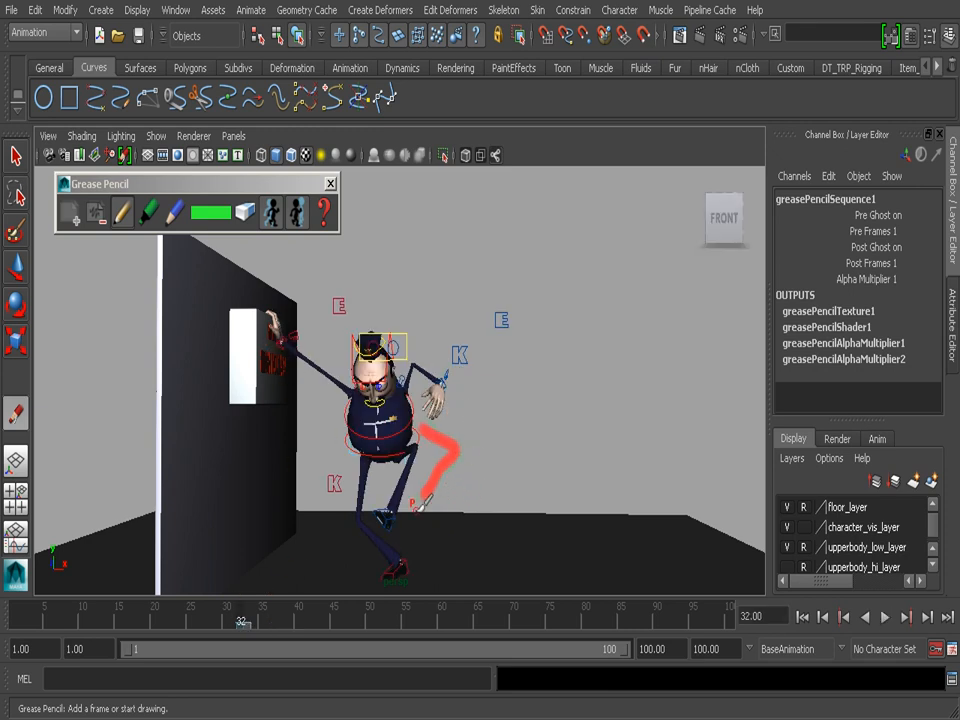
left_click(297, 212)
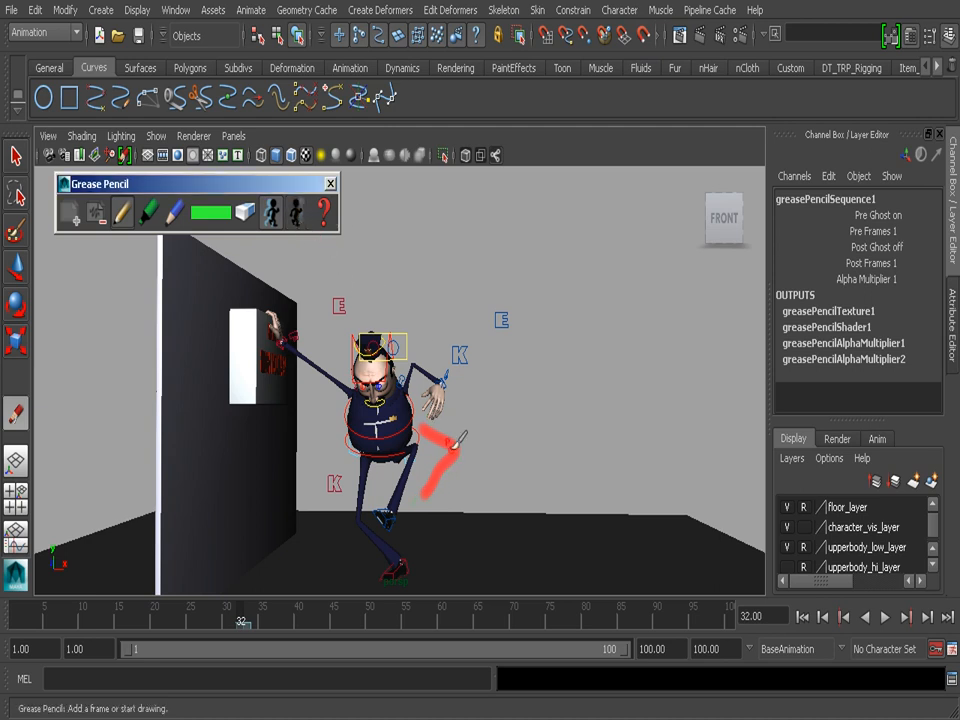
left_click(297, 212)
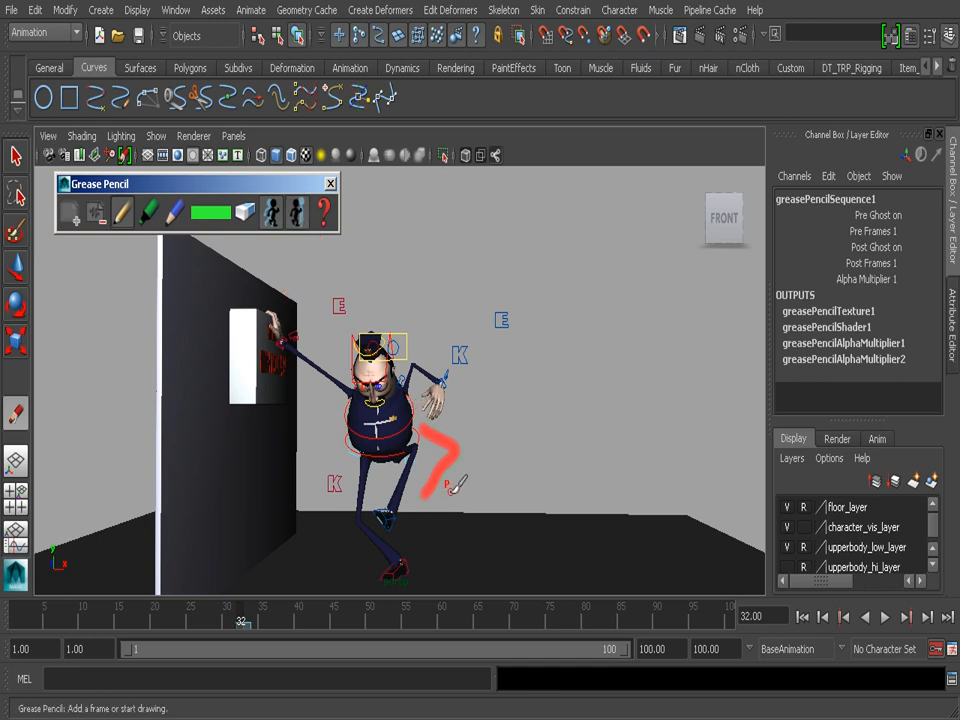
- Trim the edges of the red stroke at frame 32 with the Eraser, undoing the overly heavy pass along its outer side
left_click(248, 222)
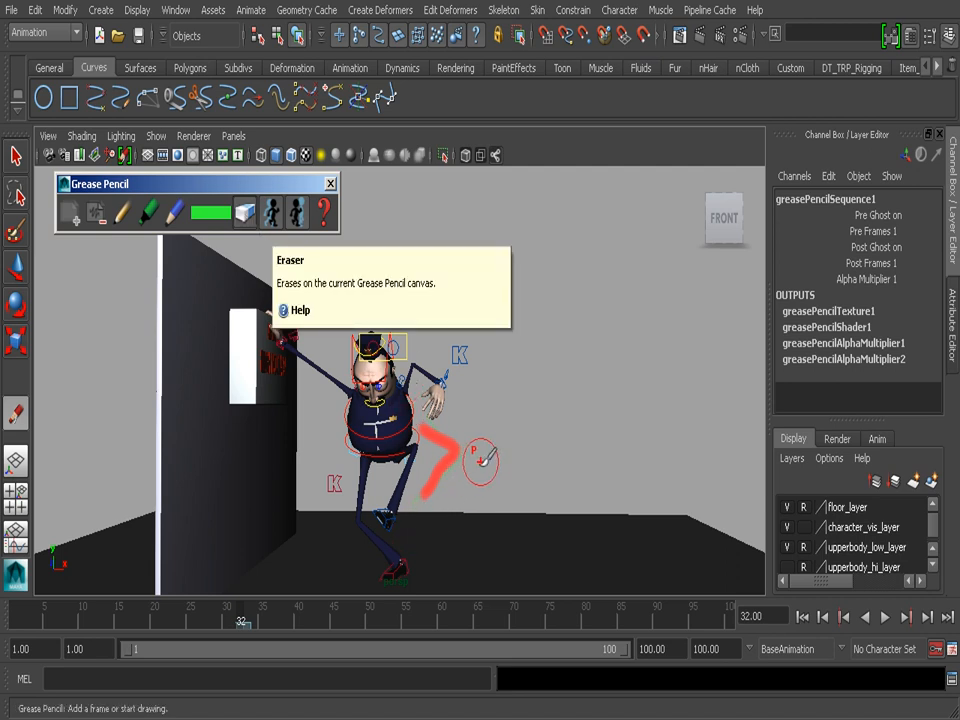
left_click_drag(472, 463, 440, 510)
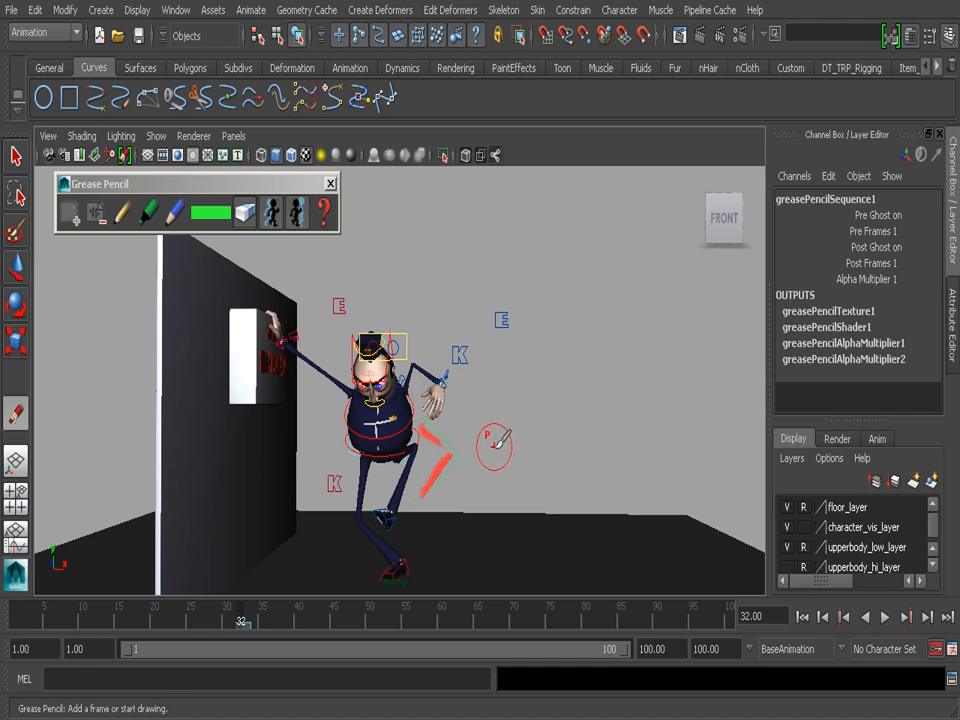
key("ctrl+z")
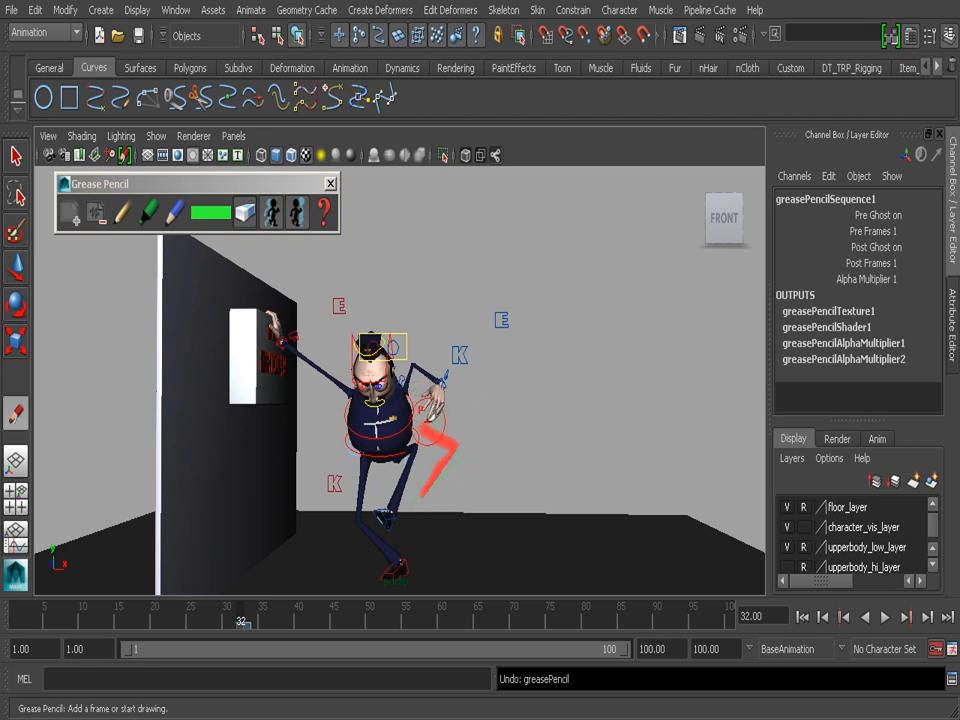
left_click_drag(424, 405, 468, 431)
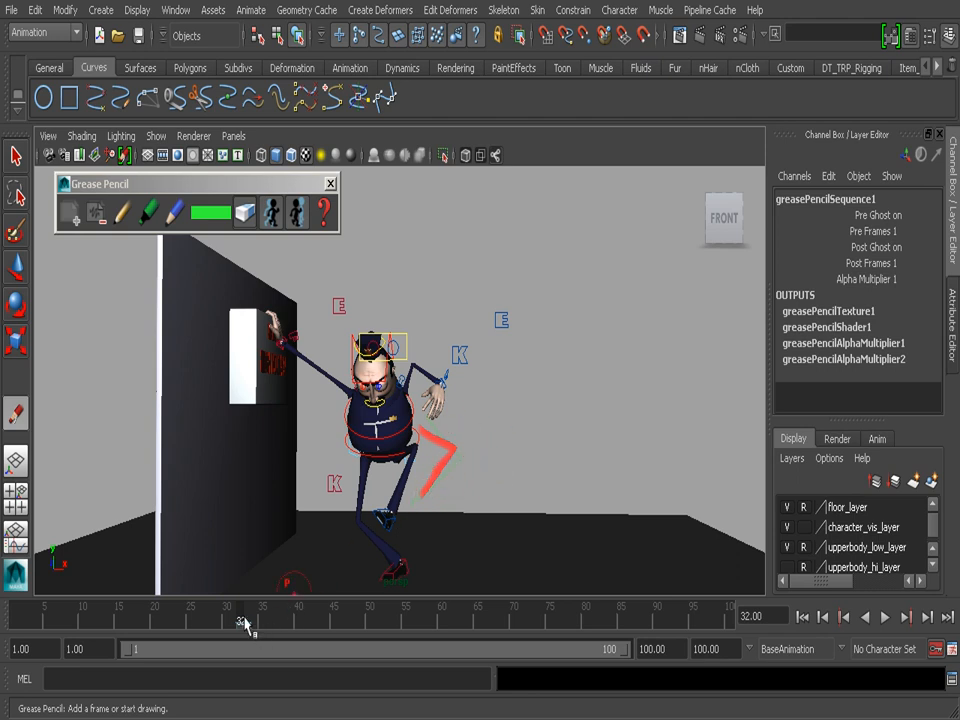
- Compare the drawings at frames 32 and 33, and remove the Grease Pencil frame at frame 33
key("alt+v")
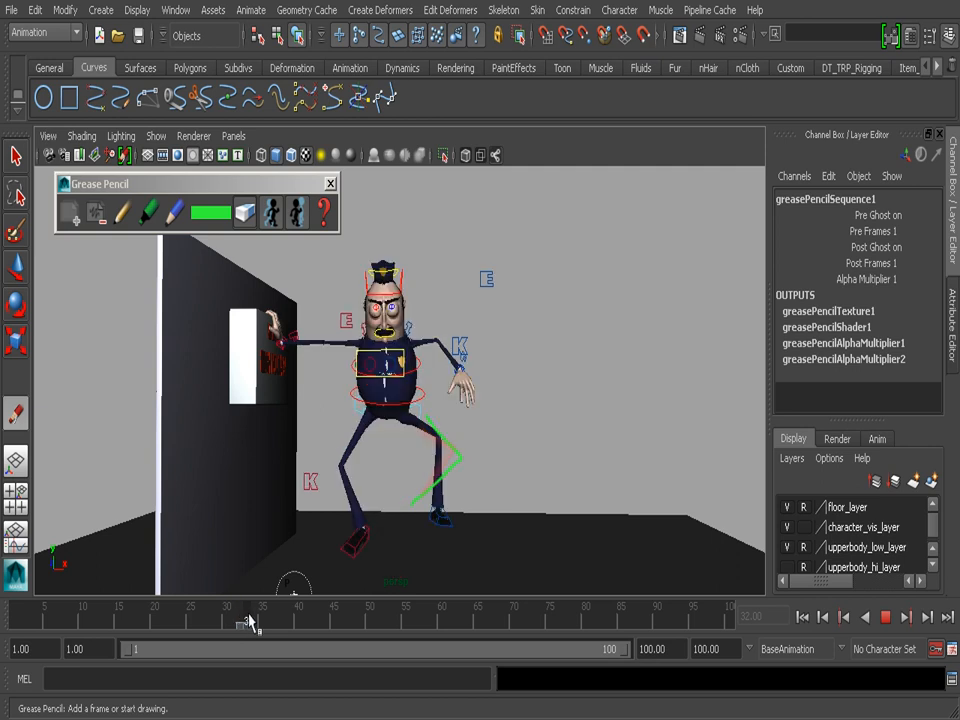
left_click_drag(248, 614, 247, 606)
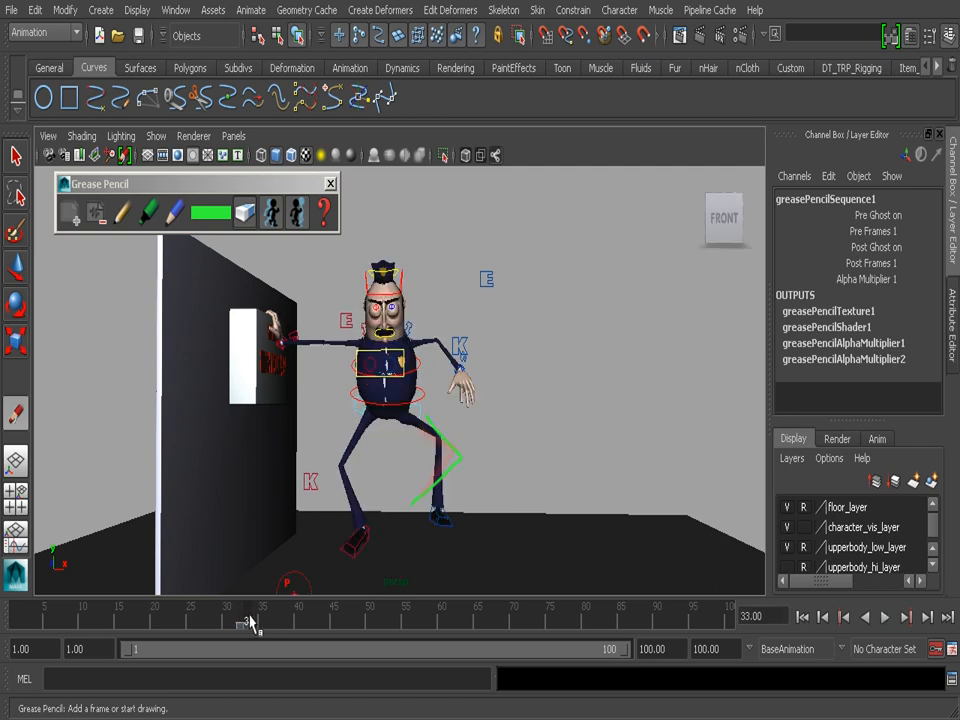
left_click(242, 622)
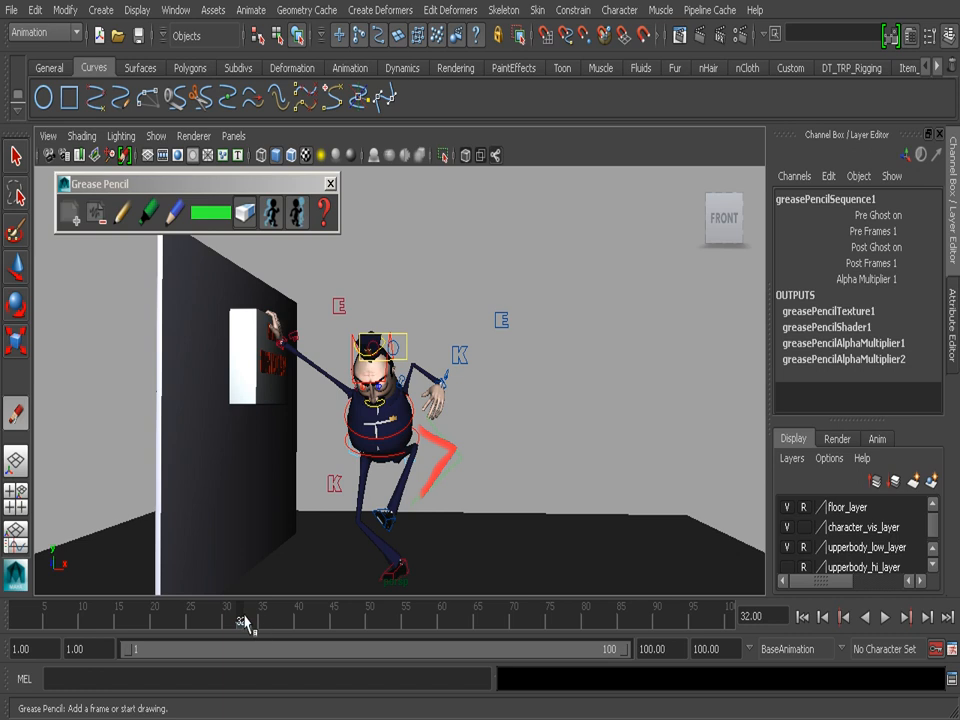
left_click(247, 621)
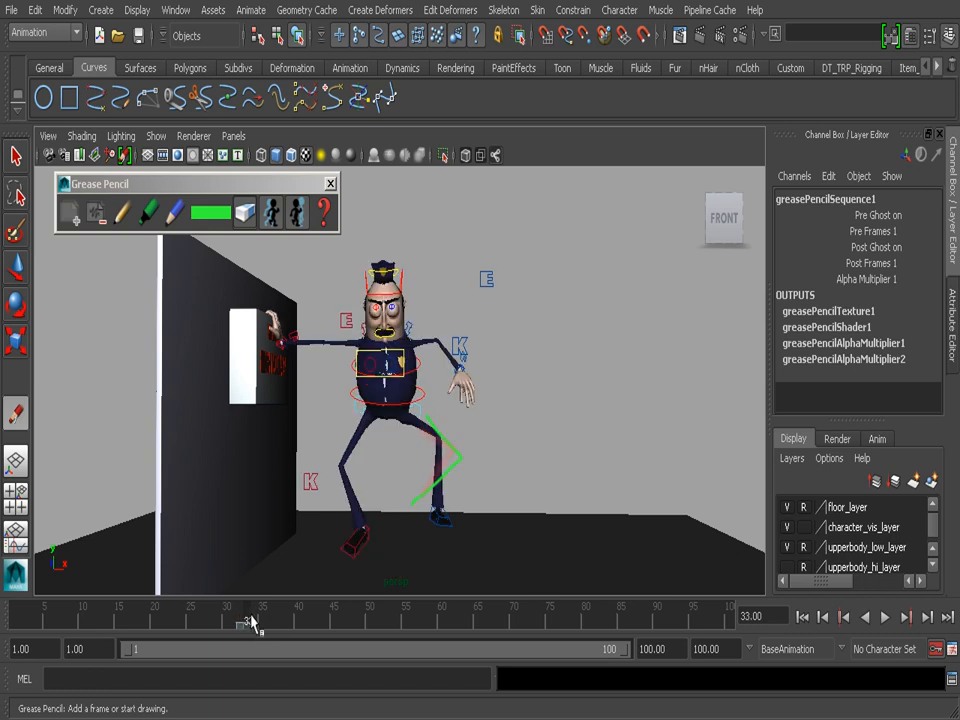
left_click(96, 212)
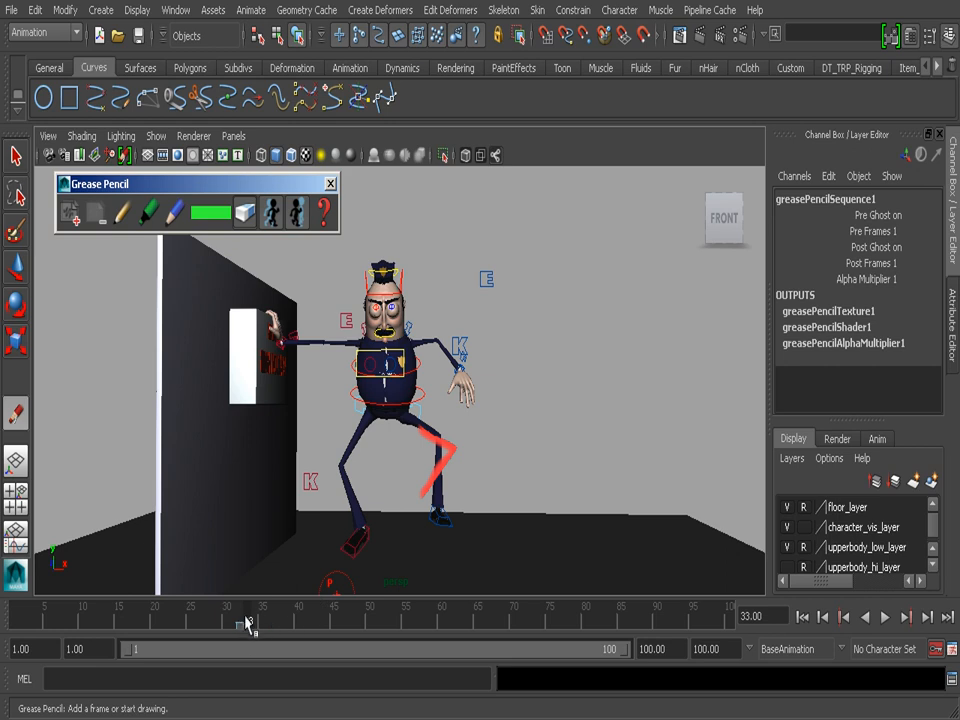
key("alt+v")
key("alt+v")
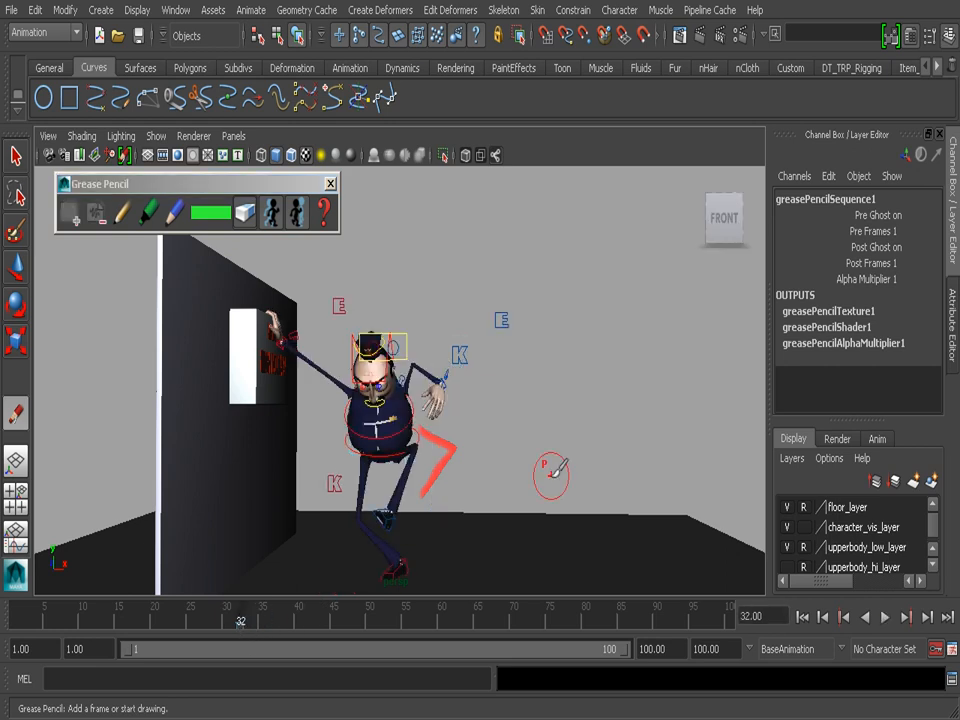
- Exit drawing by switching to the Move tool, close the Grease Pencil window and return to frame 32
left_click_drag(449, 455, 431, 504)
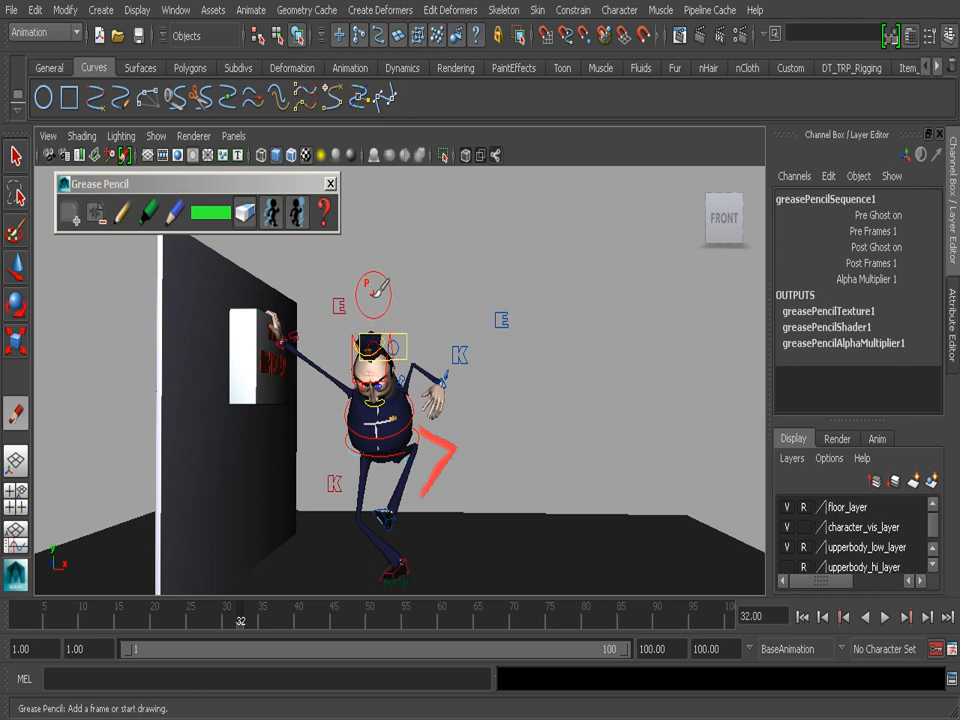
key("w")
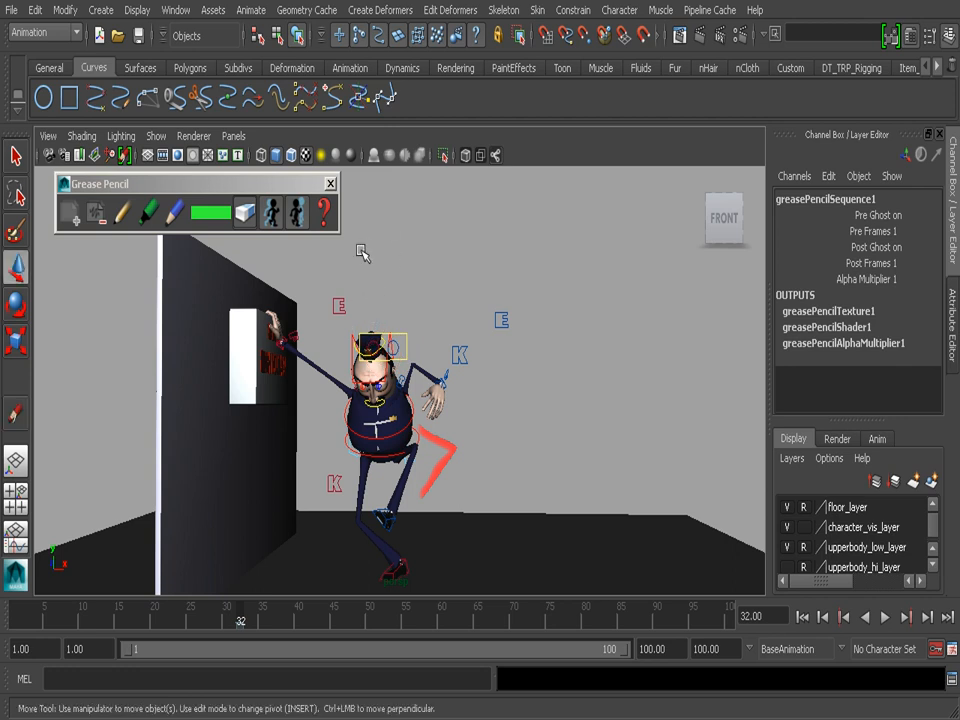
left_click(330, 184)
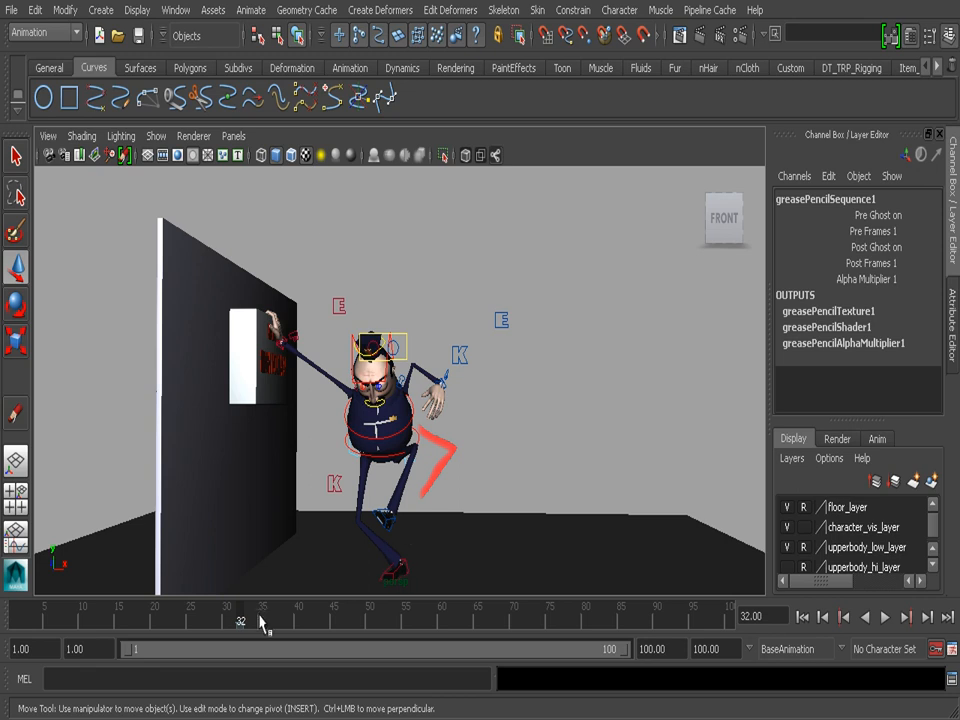
key("alt+v")
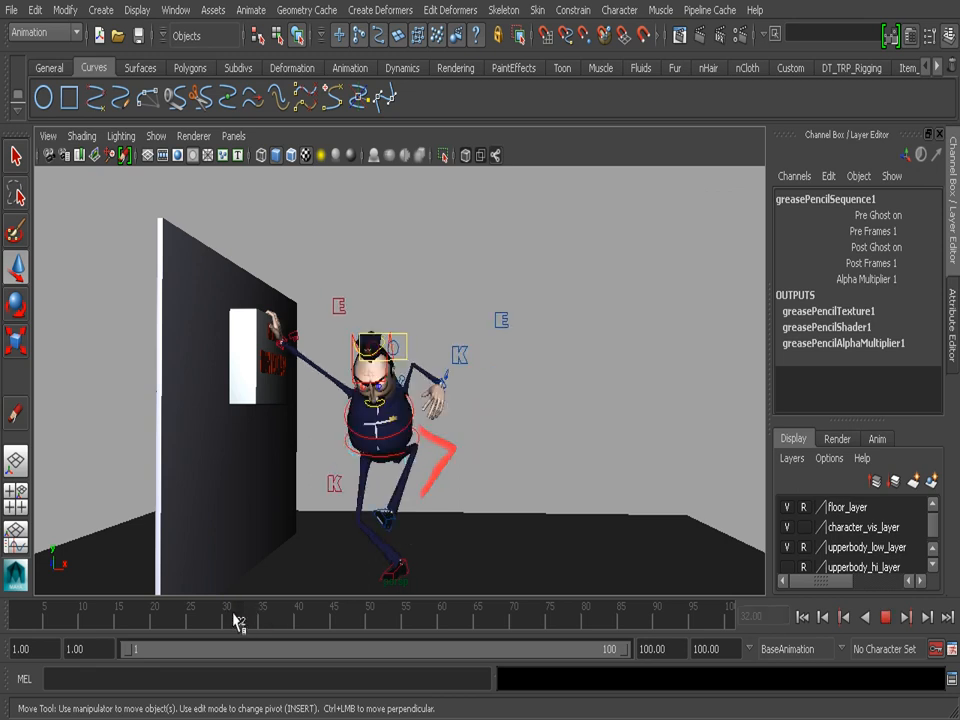
left_click(241, 620)
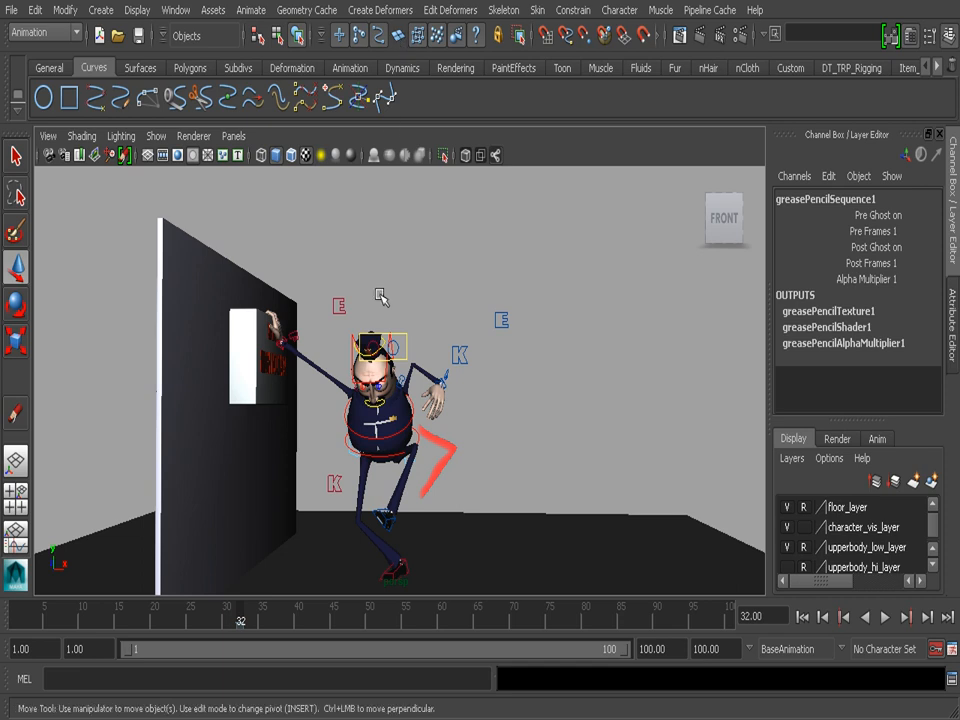
- Try moving the left foot control toward the red sketched leg at frame 32, and undo the move
left_click(391, 529)
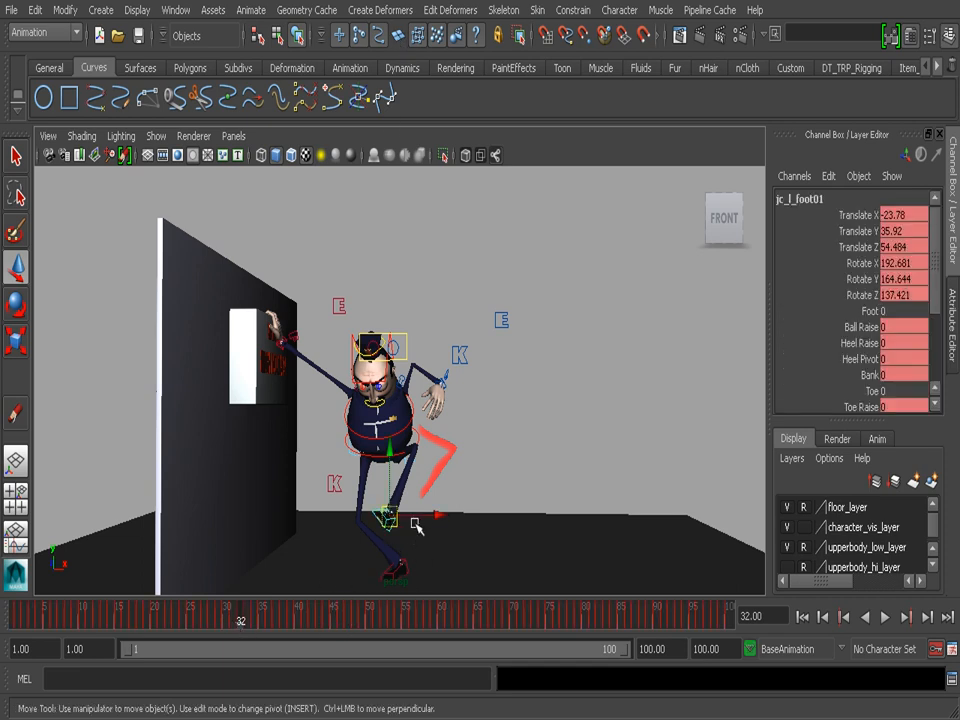
left_click_drag(389, 516, 433, 514)
mouse_move(242, 614)
left_mouse_down()
mouse_move(227, 618)
mouse_move(245, 619)
mouse_move(228, 619)
mouse_move(240, 626)
left_mouse_up()
key("ctrl+z")
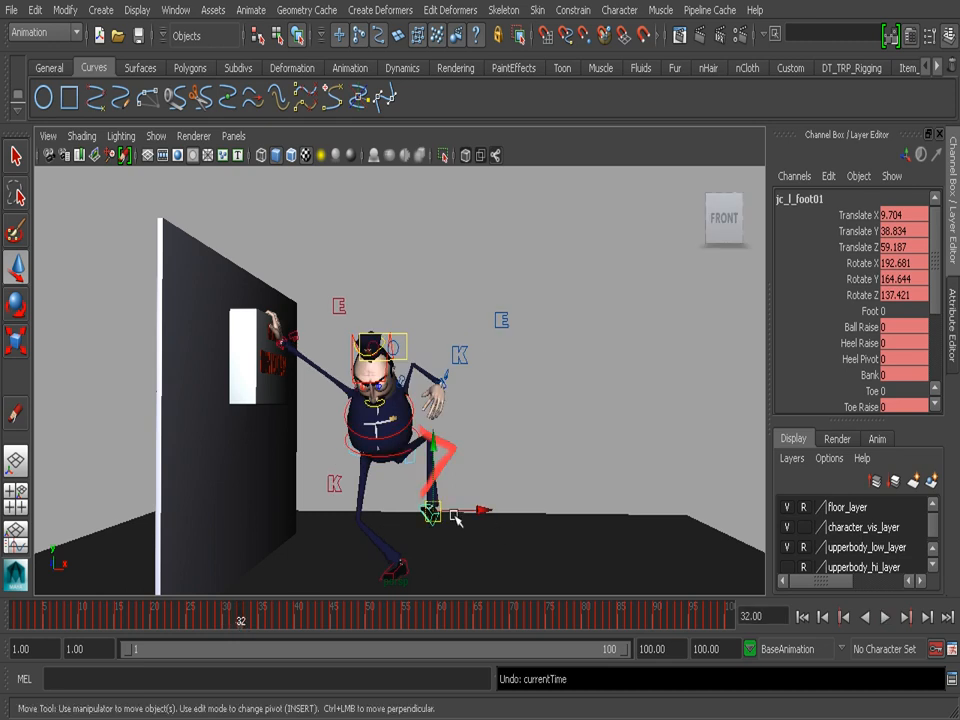
left_click_drag(455, 516, 410, 516)
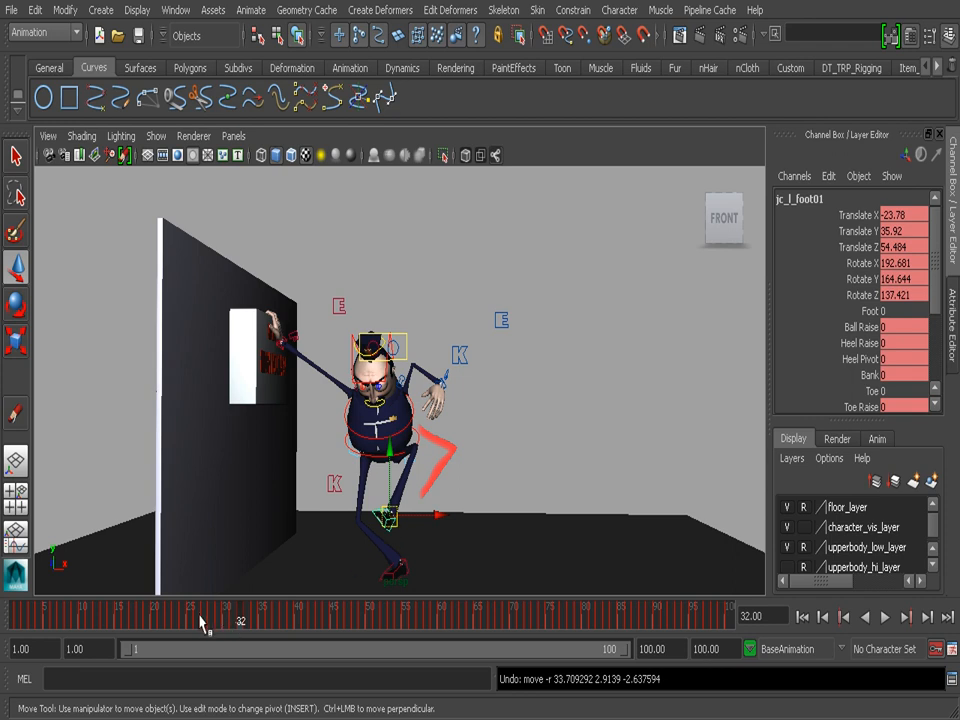
- Review the leg motion around frame 32 against the red sketch, stopping at frame 29
key("alt+v")
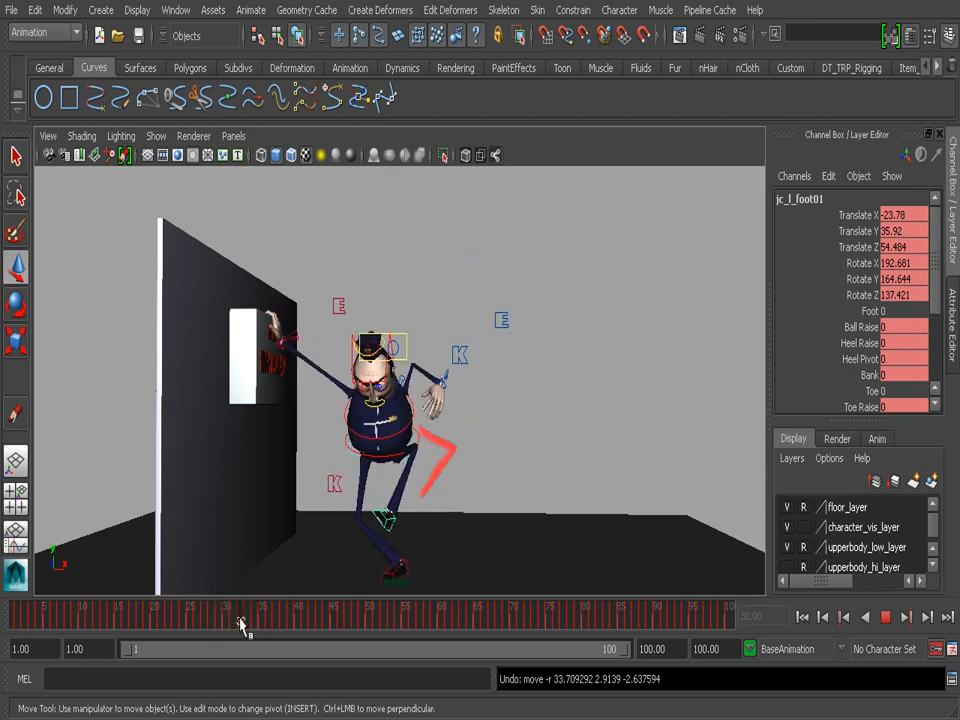
left_click(240, 624)
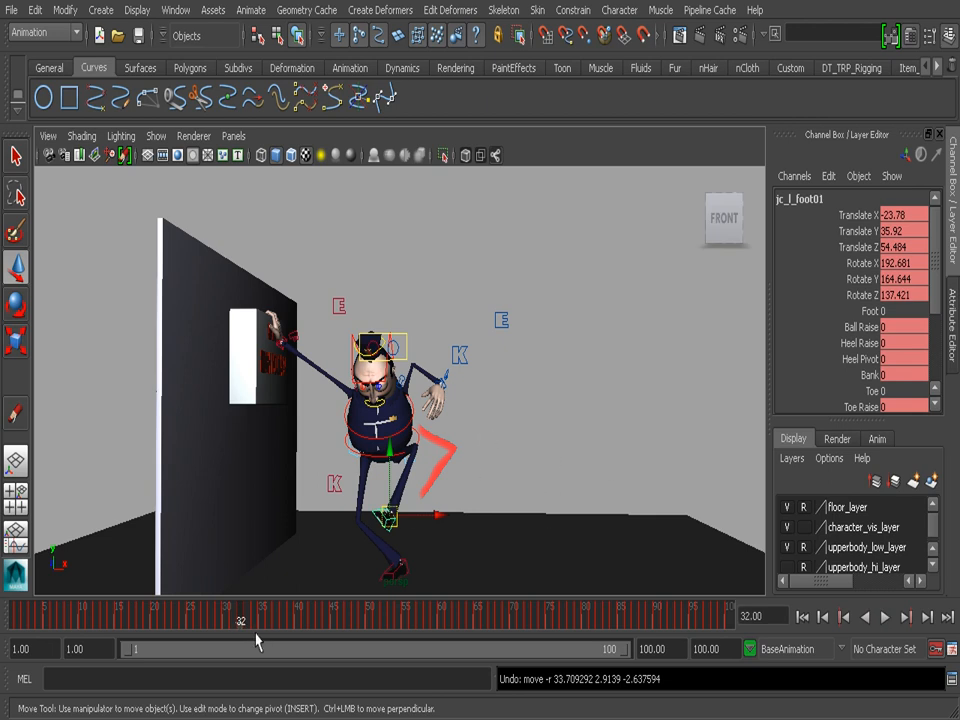
key("alt+v")
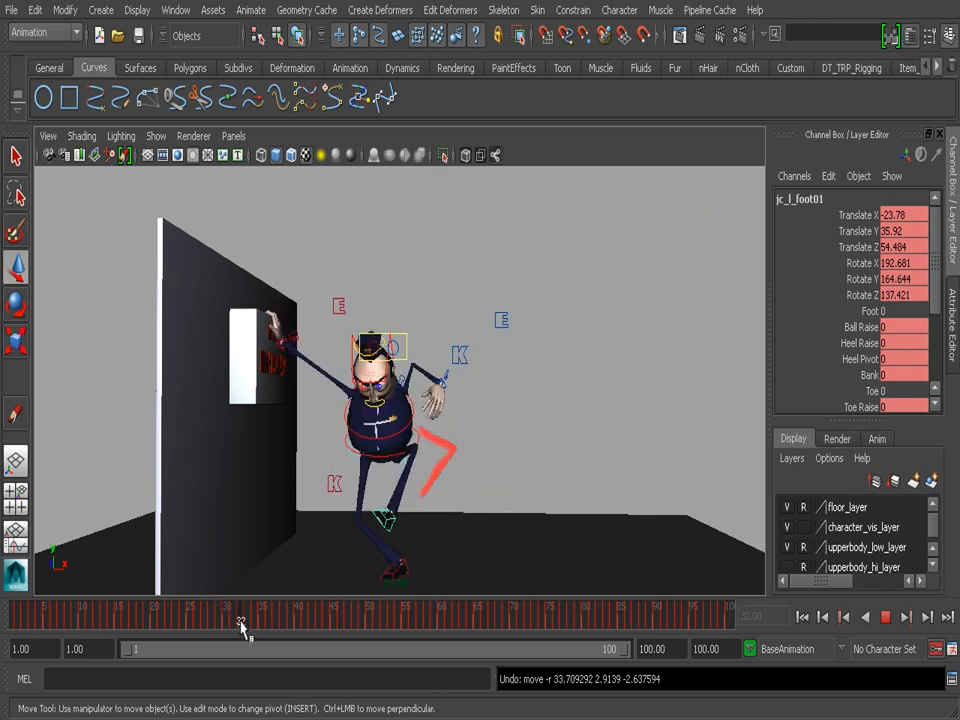
left_click(240, 624)
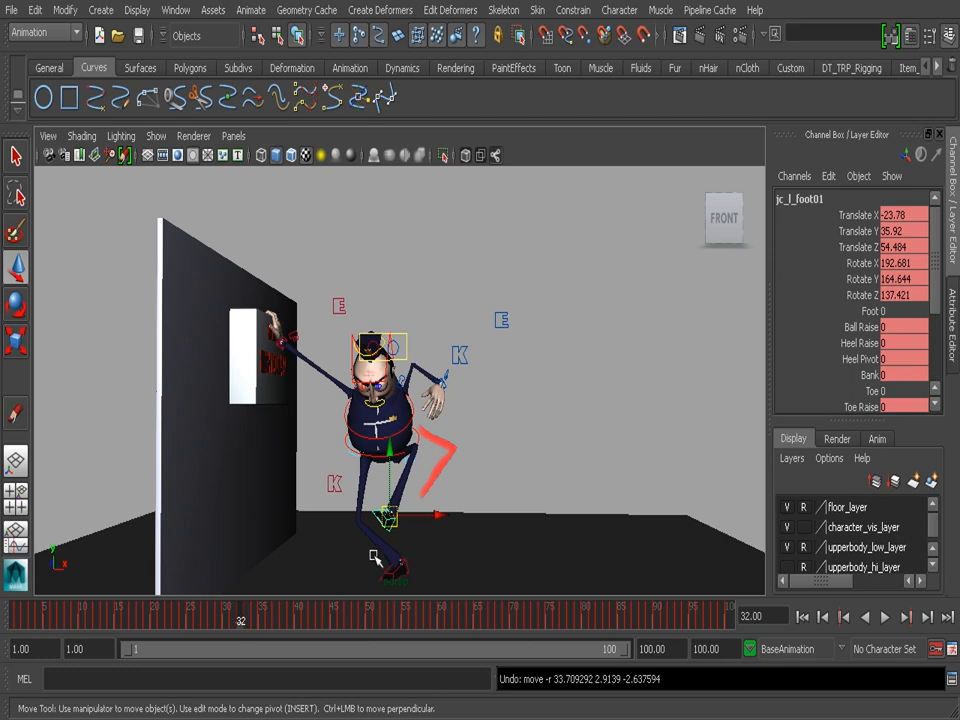
left_click_drag(258, 617, 222, 624)
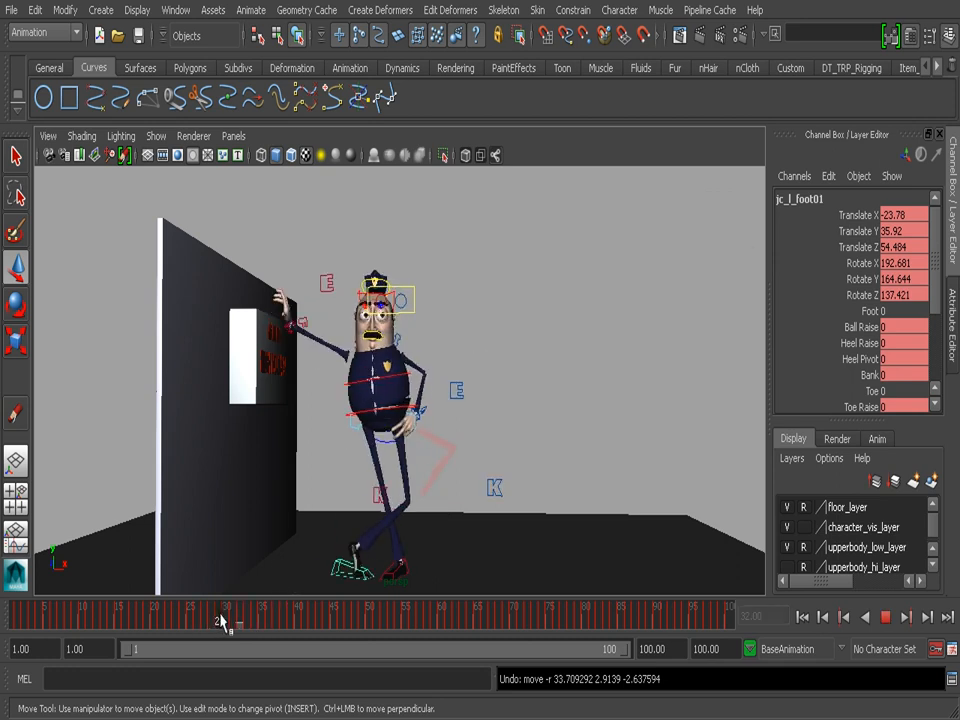
- Add the left knee control to the foot selection and create a new animation layer from the selected controls
left_click(495, 487)
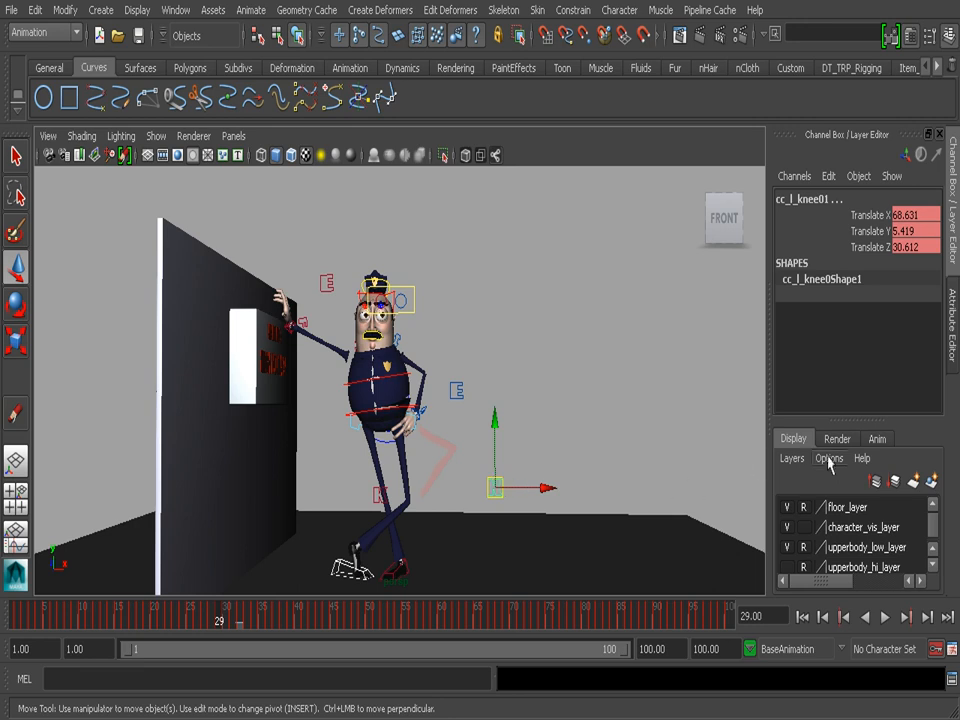
left_click(877, 439)
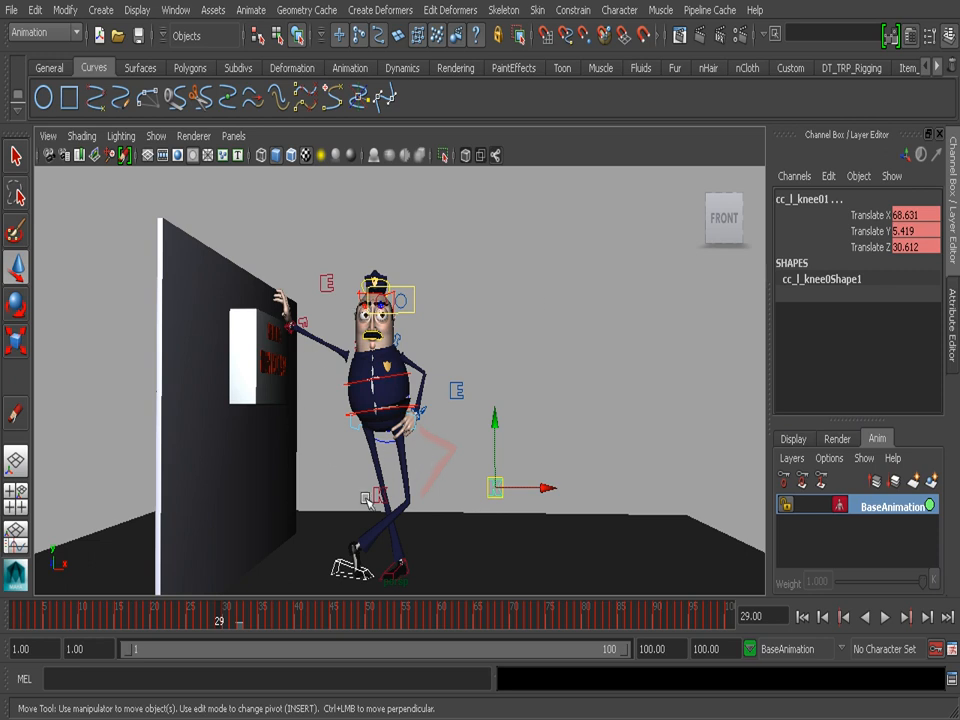
key("alt+v")
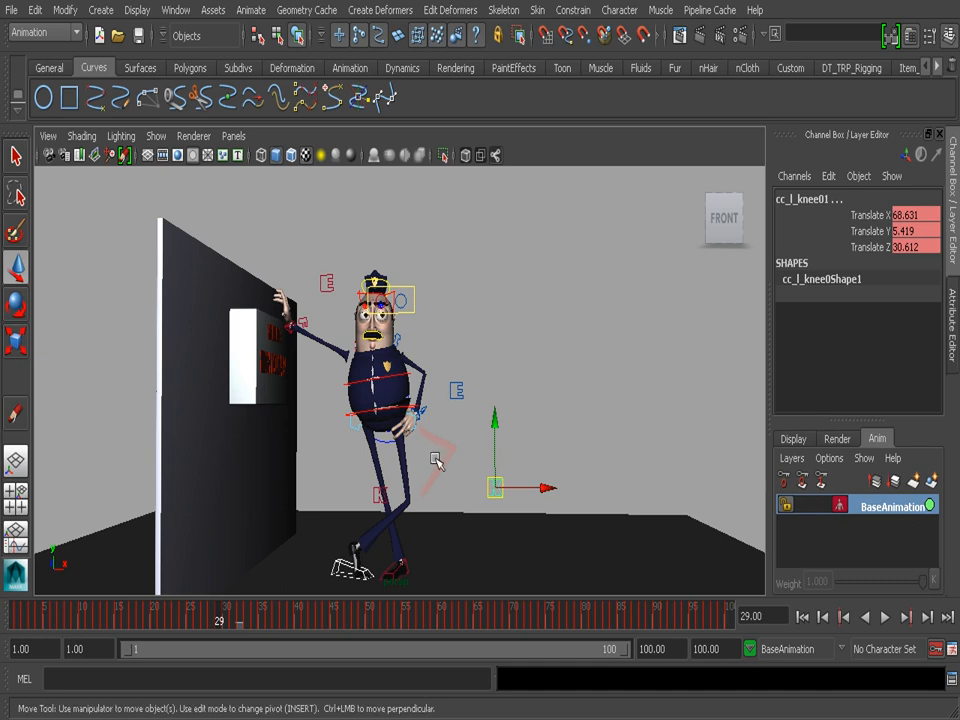
left_click(932, 482)
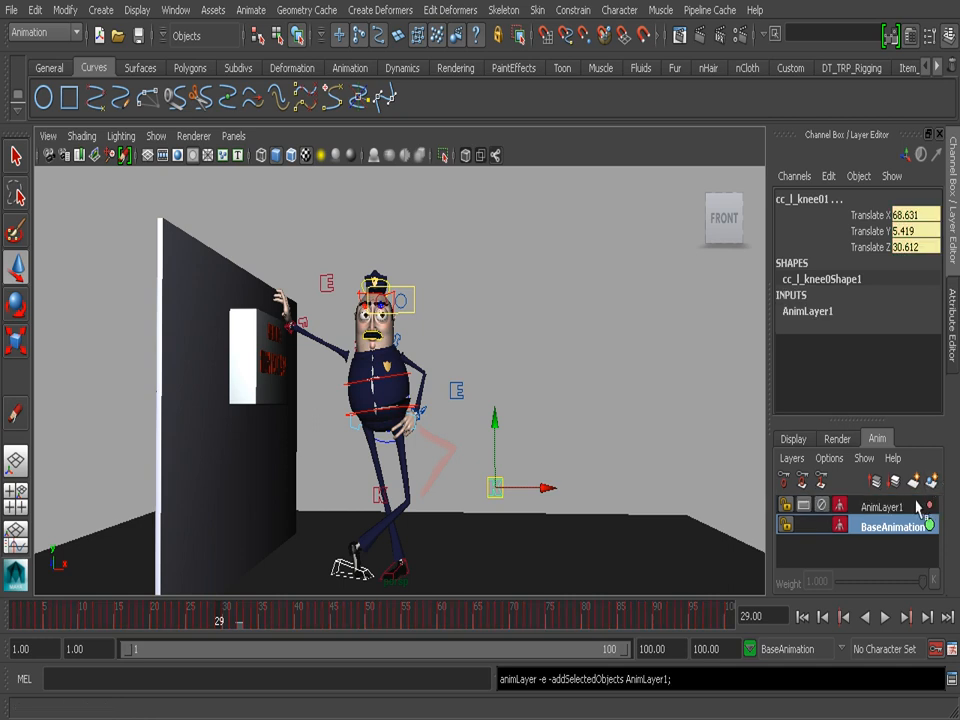
- Make the new animation layer active and rename it Leg_Offsets
left_click(878, 508)
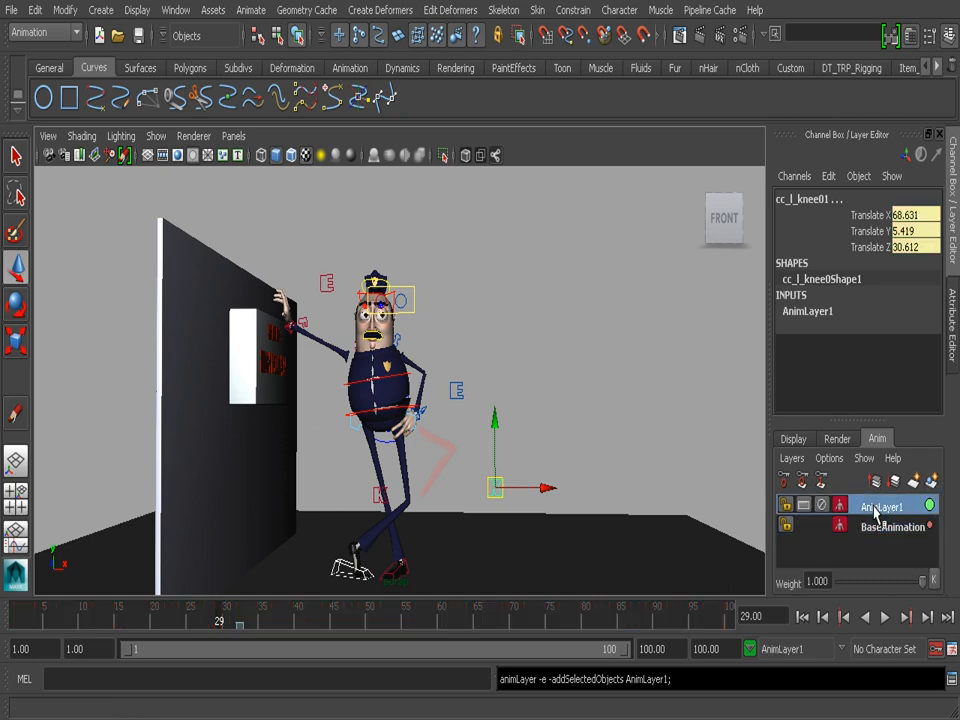
double_click(875, 507)
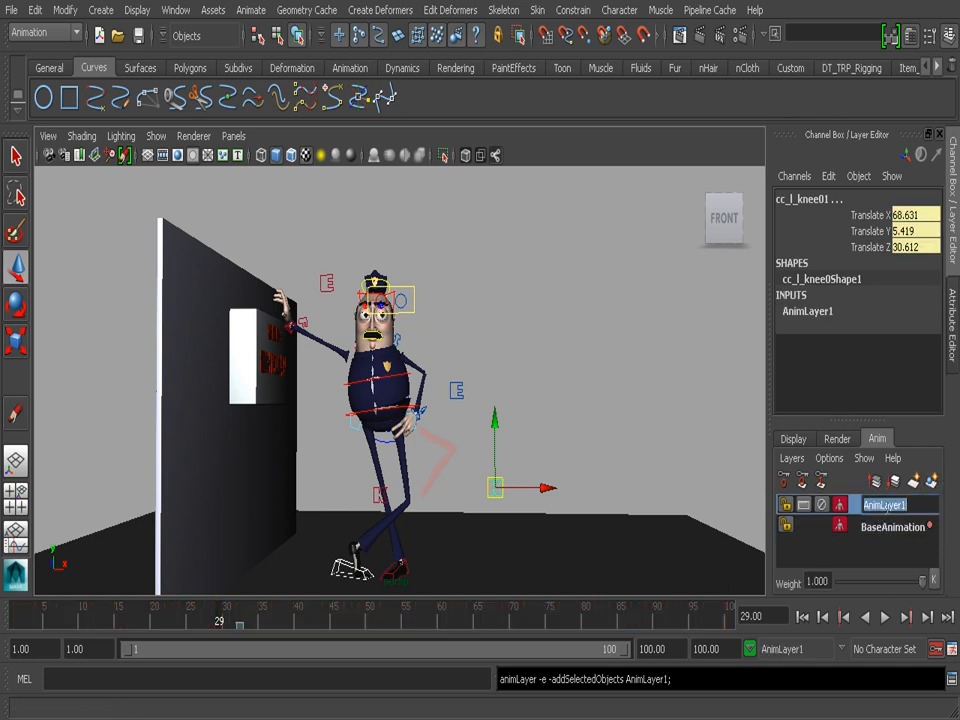
type("Leg_Offsets")
key("Return")
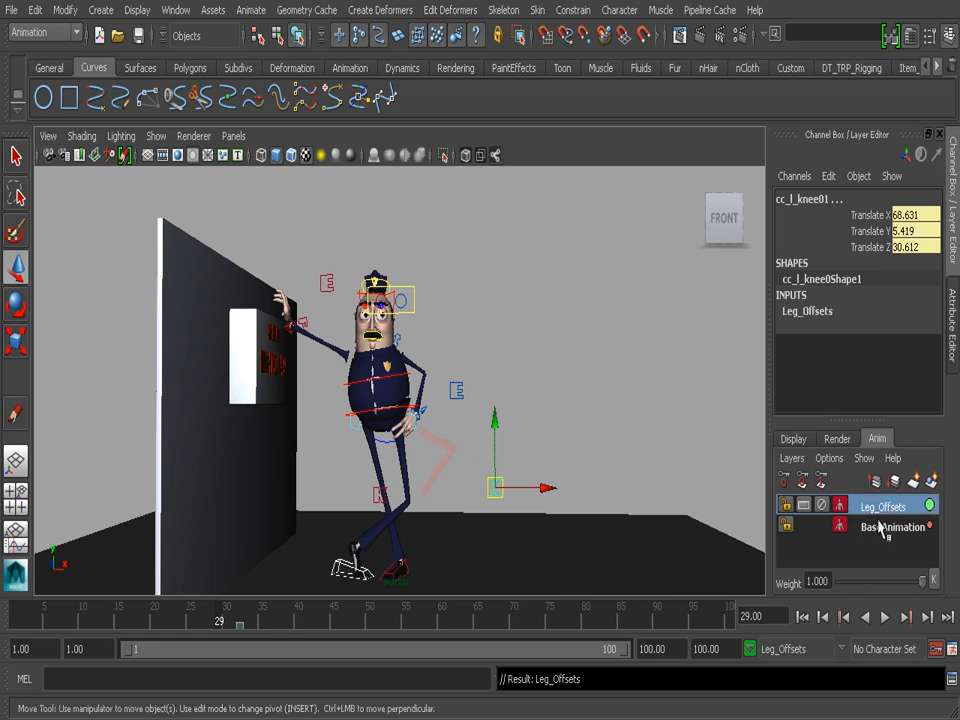
- Set zero keys for the left foot and knee controls on the Leg_Offsets layer at frames 31 and 35
left_click_drag(222, 622, 237, 622)
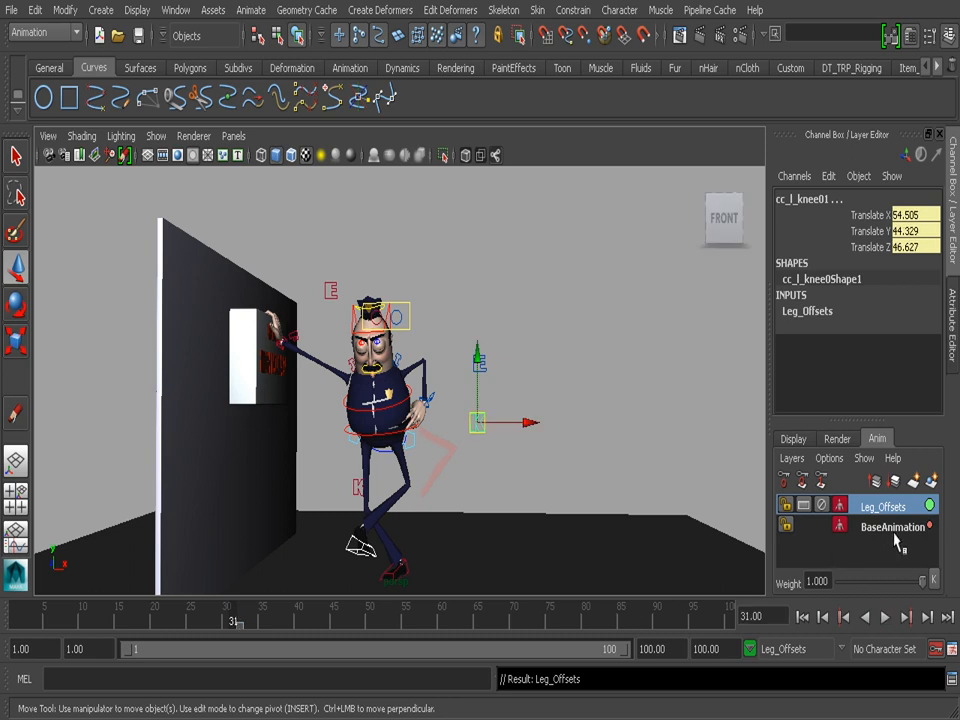
left_click(786, 481)
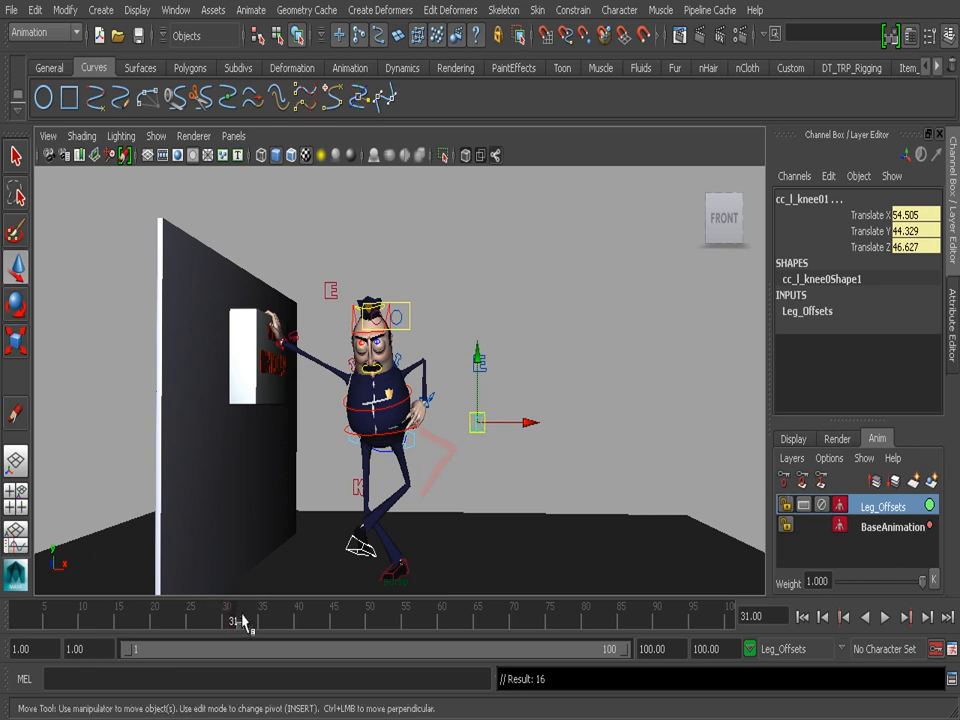
key("alt+v")
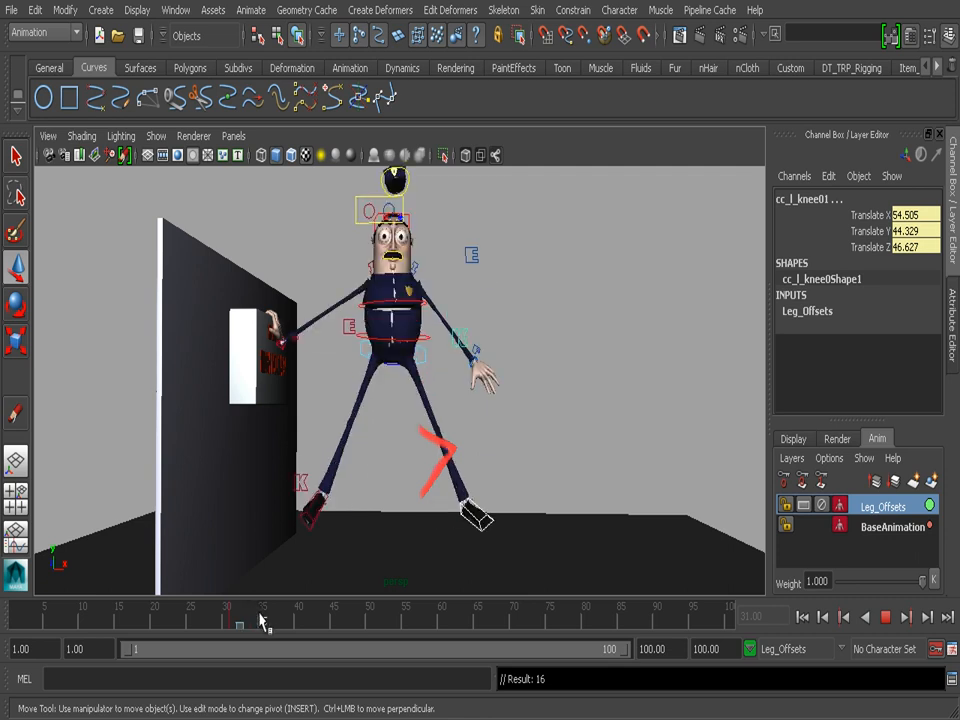
key("alt+v")
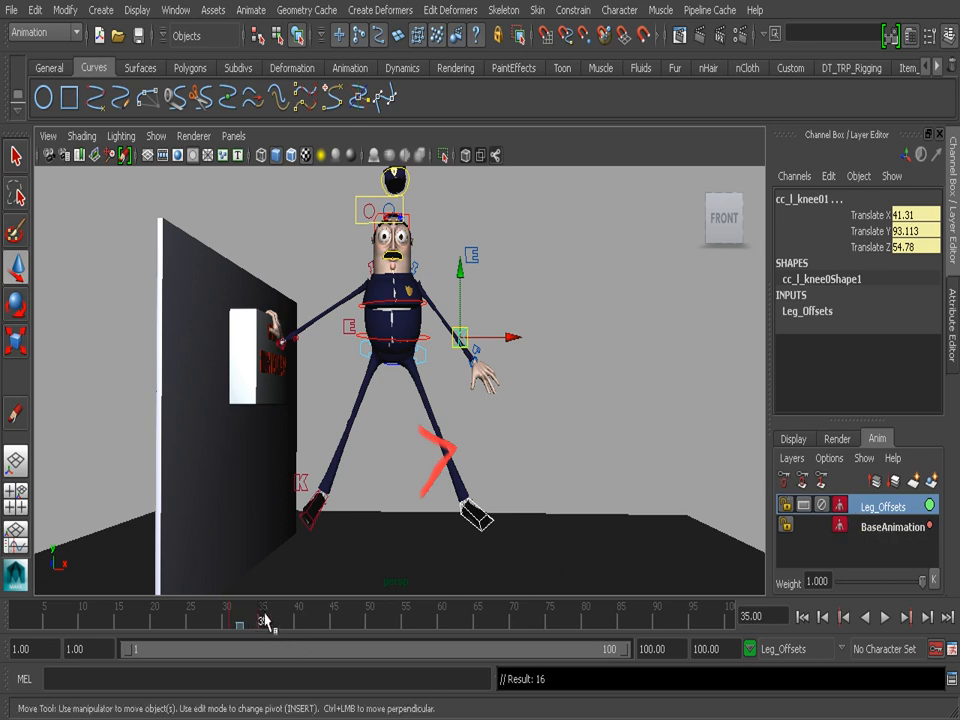
key("alt+v")
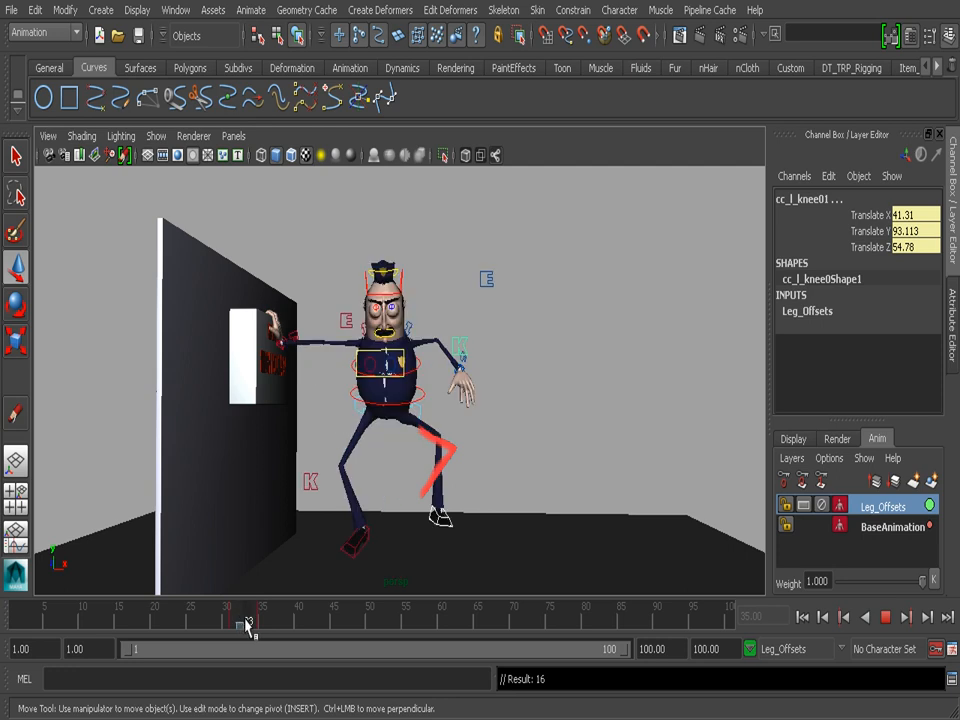
- At frame 32, move the left foot control to about X -5.3, Y 38.3, Z 57.1 and rotate it to about 165, 208, 155 degrees
left_click(241, 625)
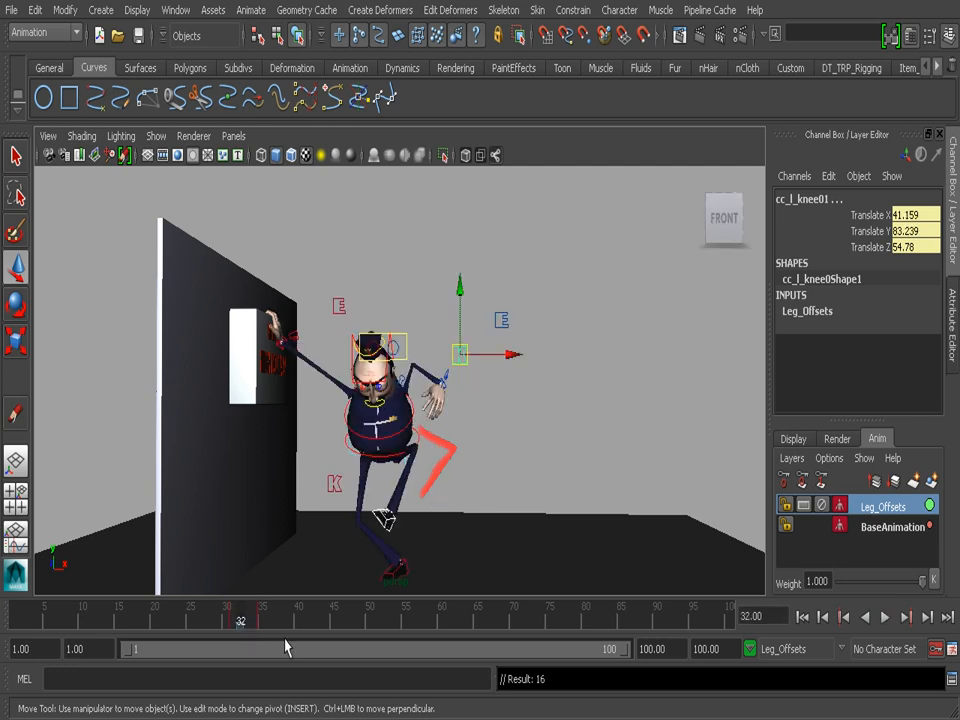
left_click(387, 517)
left_click_drag(387, 517, 410, 516)
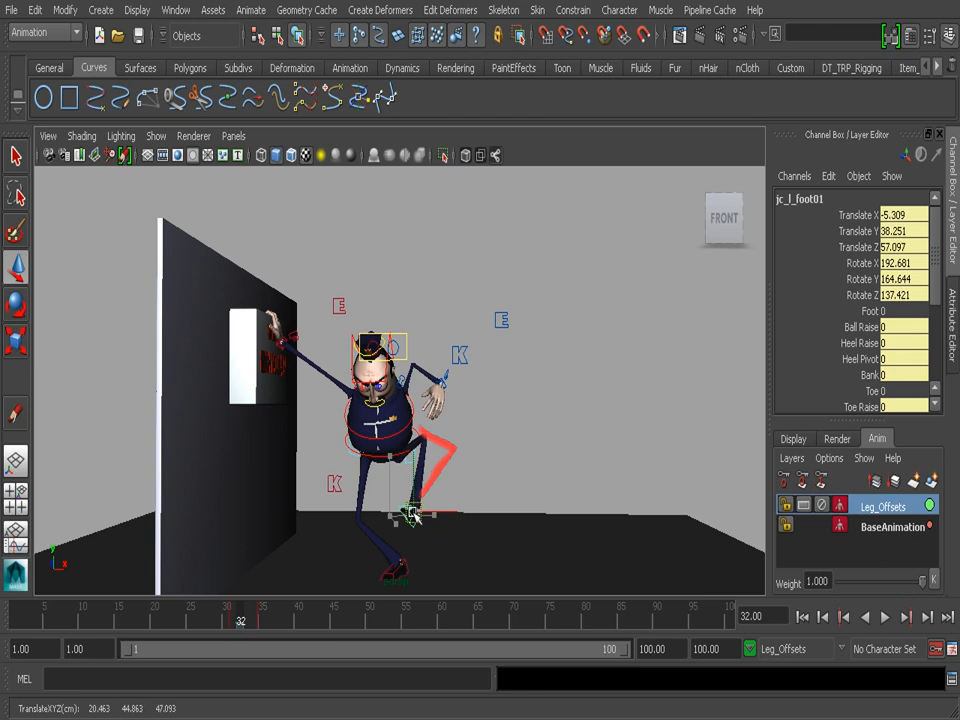
key("e")
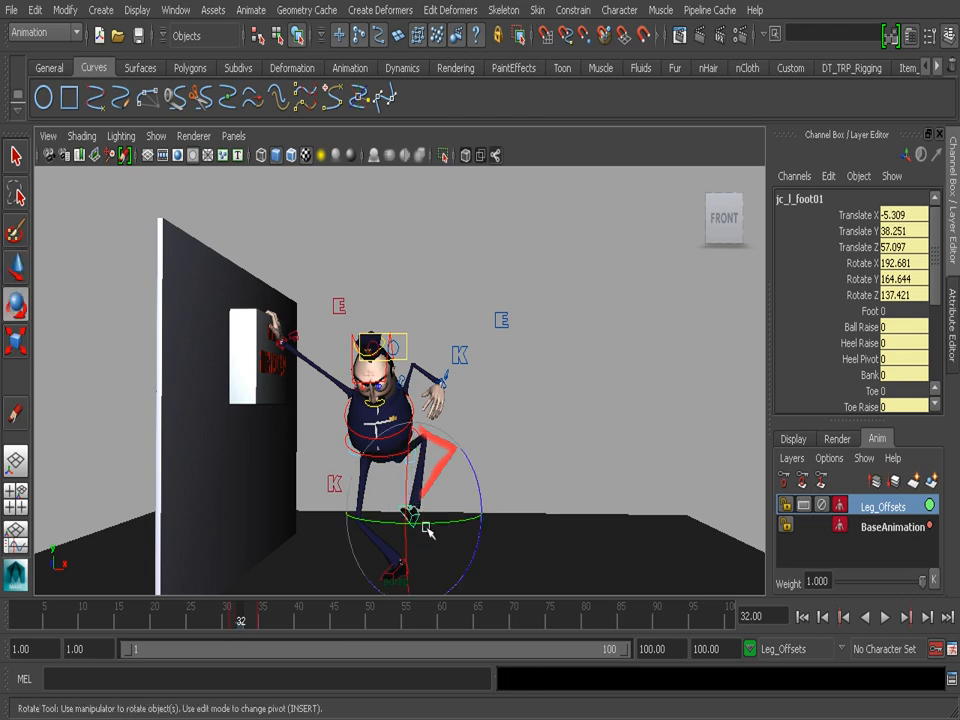
left_click(414, 515)
left_click_drag(414, 515, 366, 491)
left_click_drag(407, 545, 429, 561)
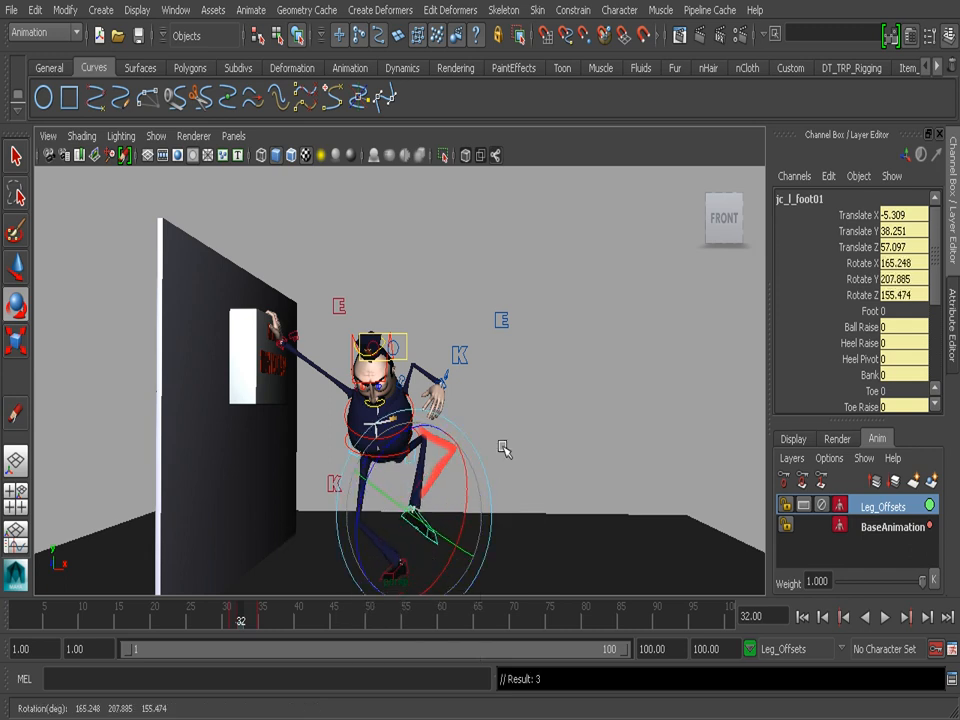
- Move the left knee control to about X 88, Y 58.6, Z 50.4 at frame 32, and review the motion up to frame 35
left_click(457, 352)
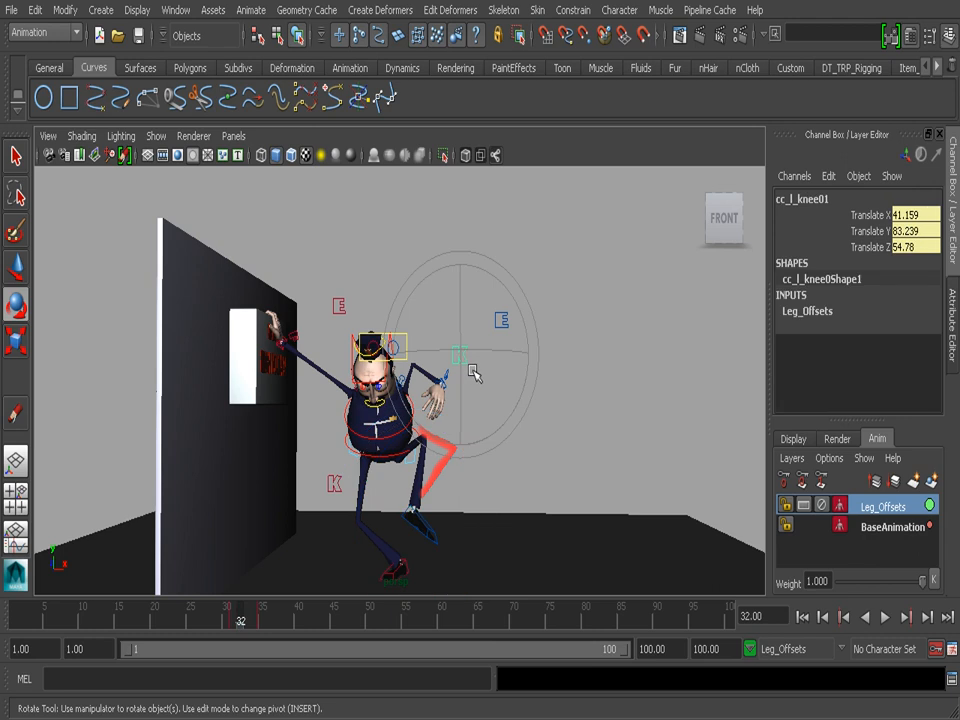
key("w")
left_click_drag(458, 357, 521, 396)
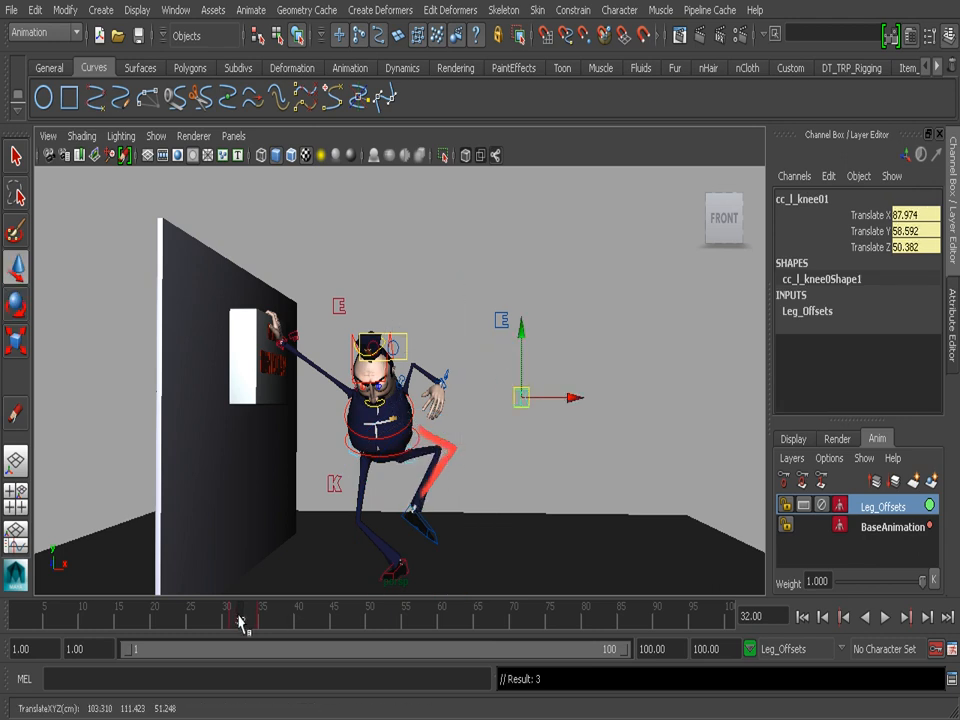
key("alt+v")
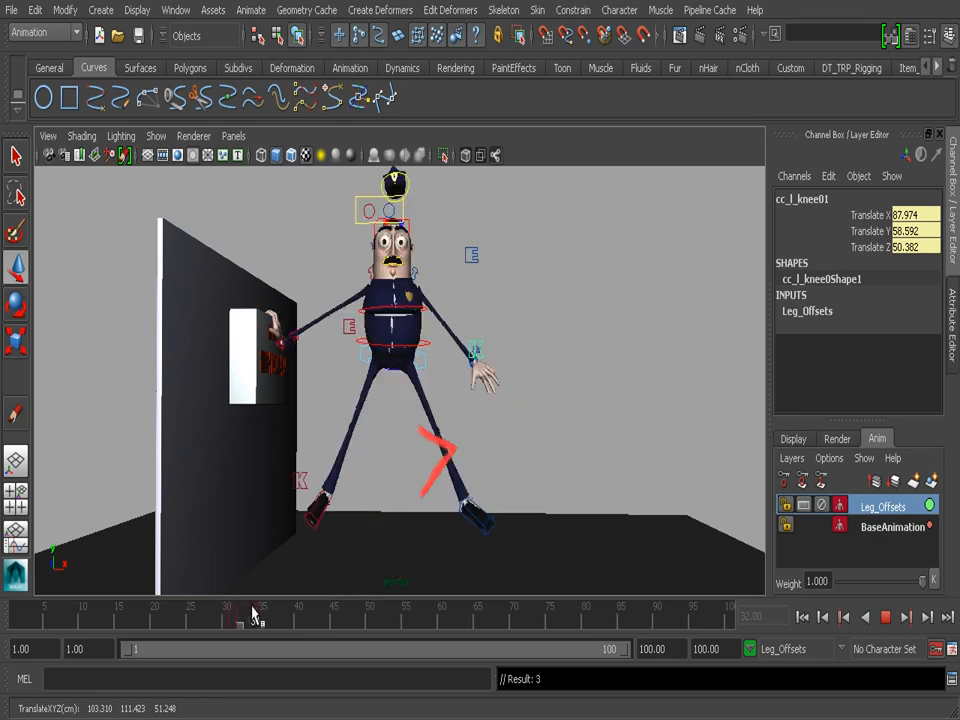
mouse_move(260, 608)
left_mouse_down()
mouse_move(262, 616)
mouse_move(223, 616)
mouse_move(262, 622)
left_mouse_up()
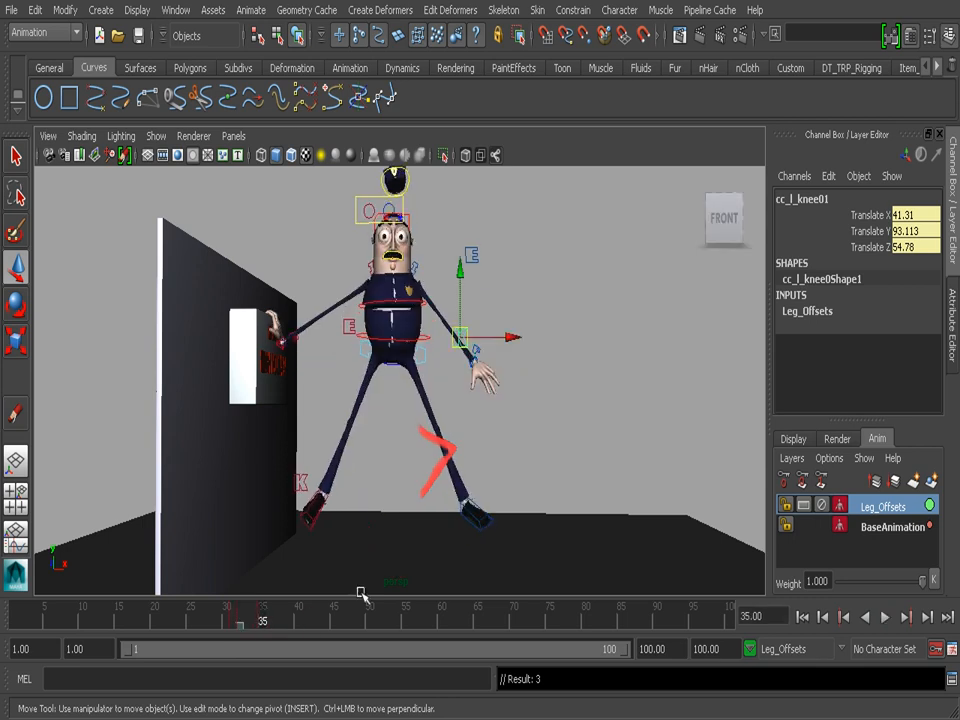